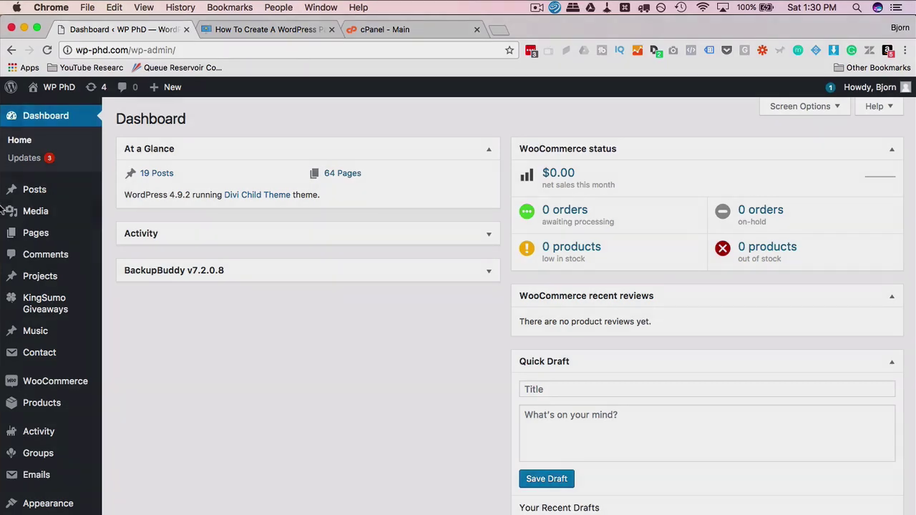
- Start a new WordPress page from Pages > Add New
mouse_move(60, 237)
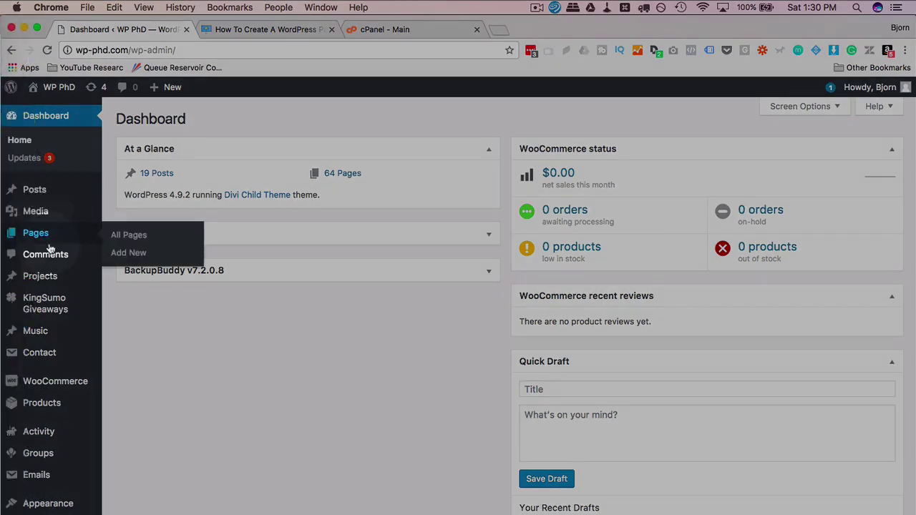
click(143, 253)
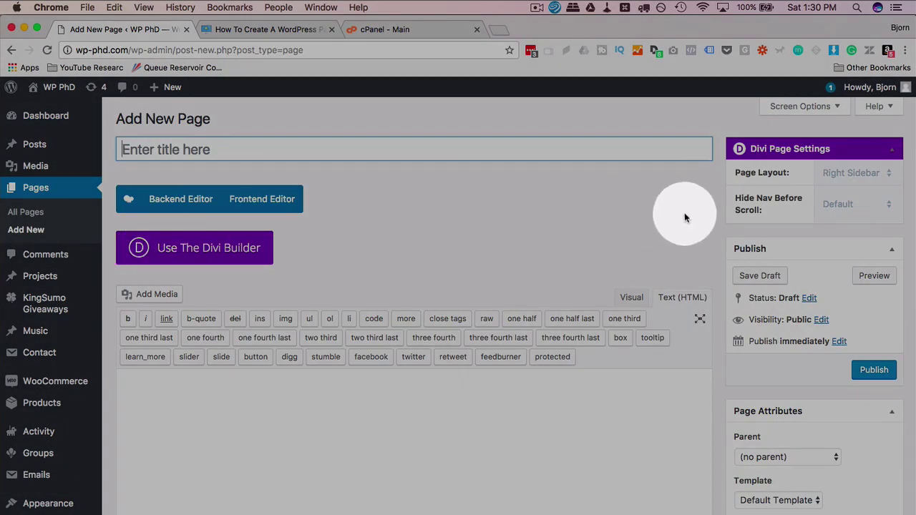
scroll(716, 234, down, 5)
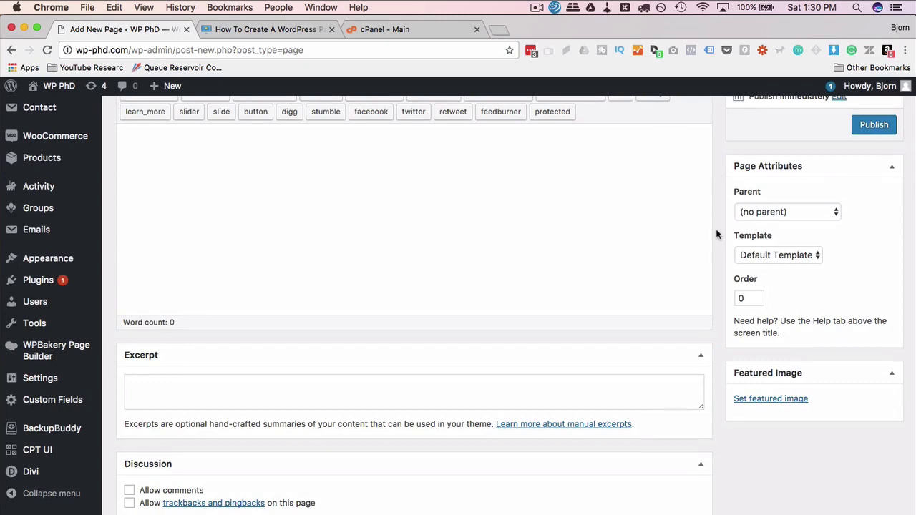
scroll(716, 234, up, 1)
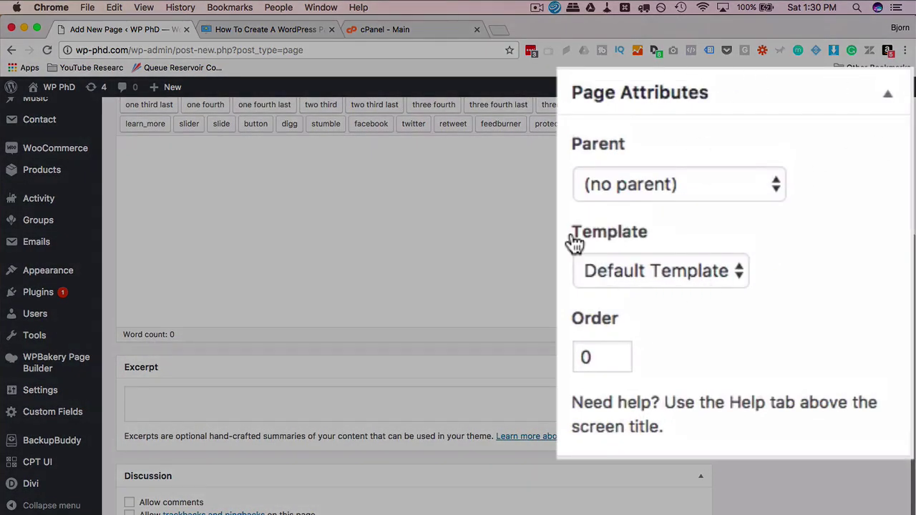
- Set the new page's template to Blank Page, then switch to the cPanel tab
drag(571, 235, 659, 236)
click(687, 268)
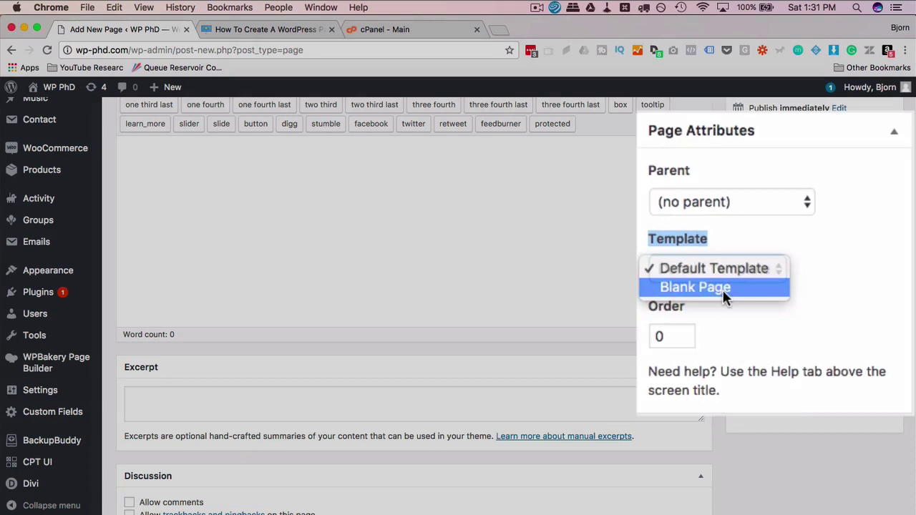
click(716, 288)
right_click(831, 289)
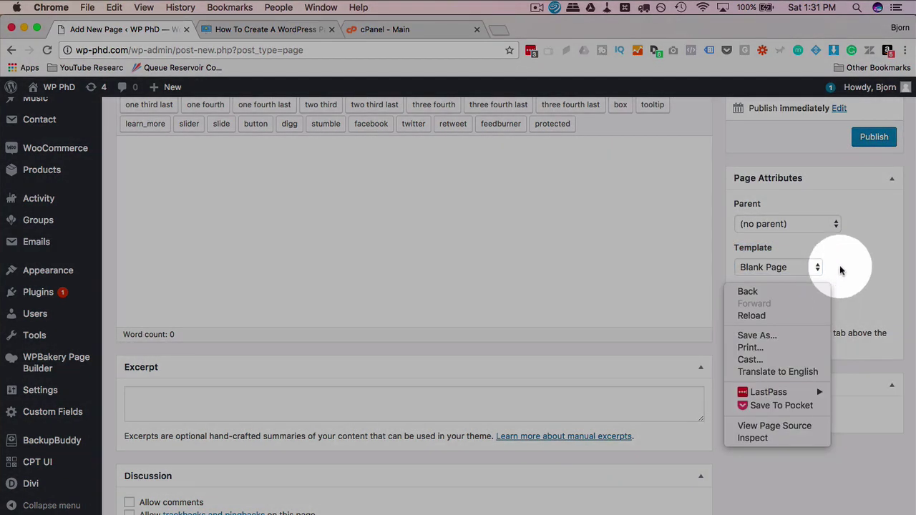
click(818, 266)
click(818, 267)
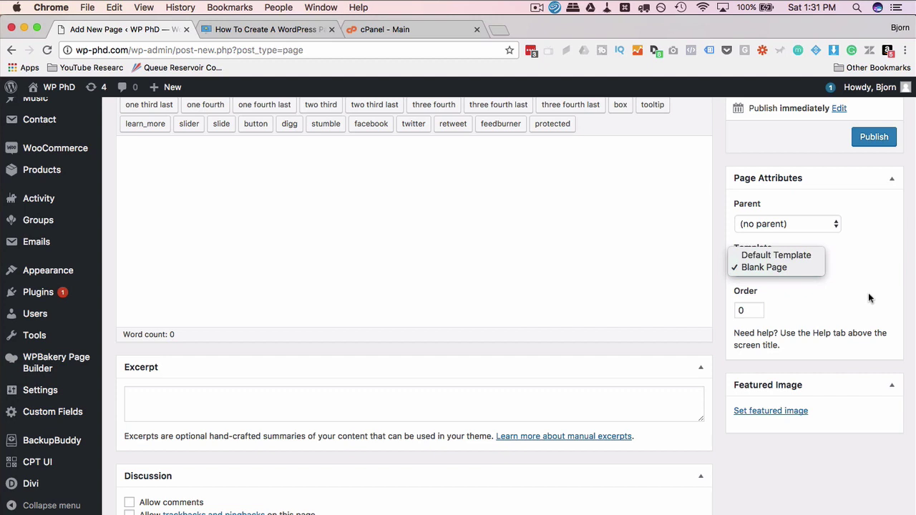
click(868, 292)
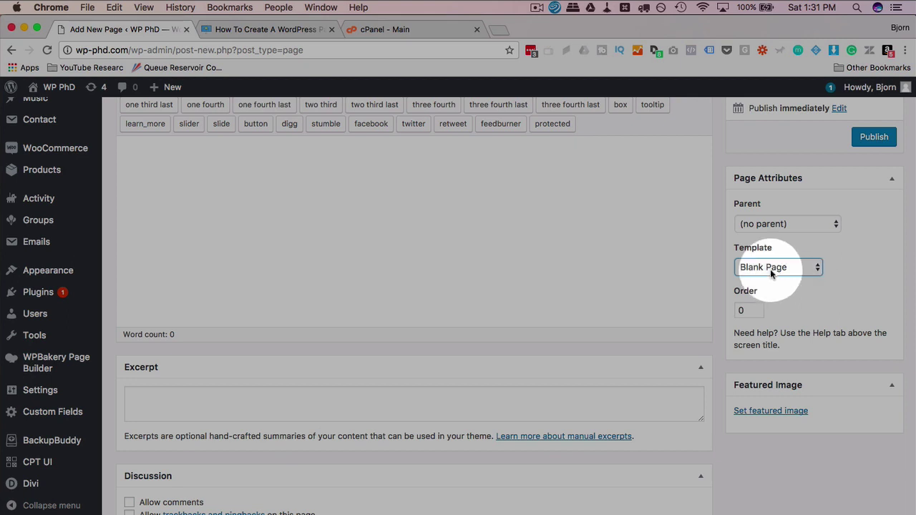
click(398, 30)
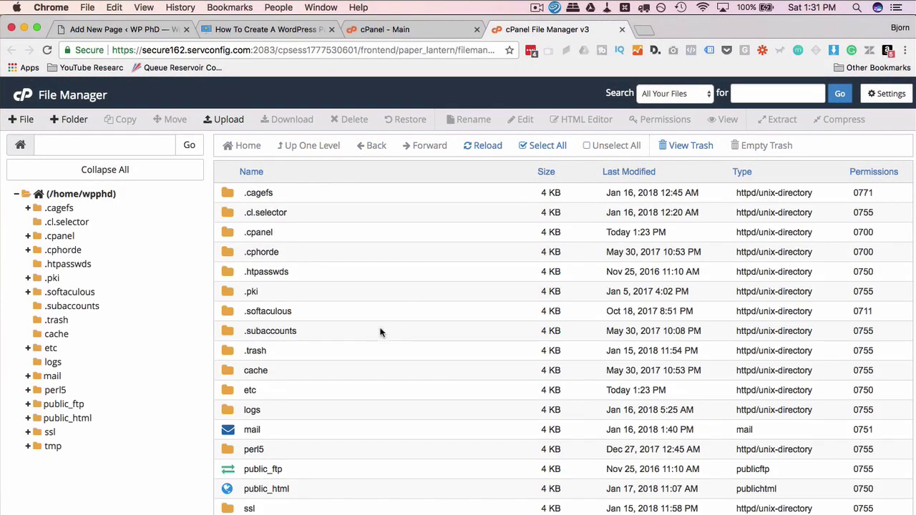
- Browse public_html/wp-content/themes and look inside the wpphd theme folder
double_click(317, 491)
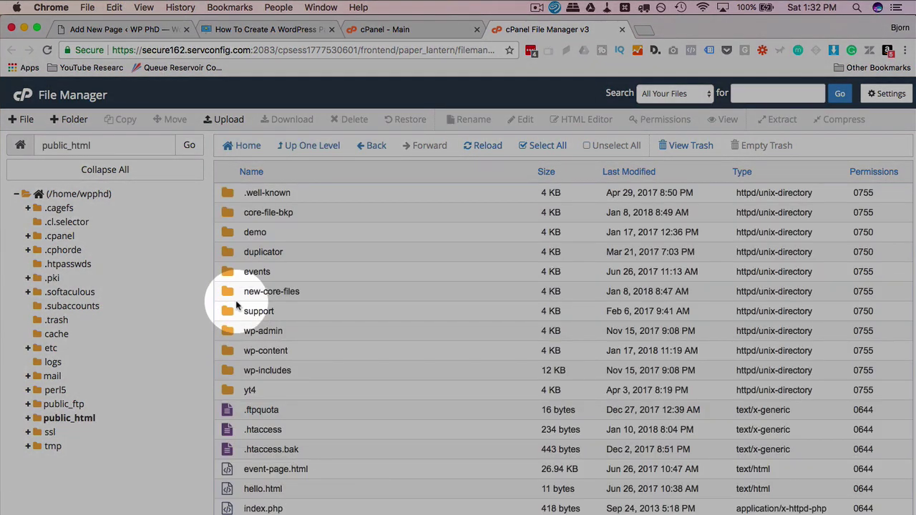
double_click(296, 351)
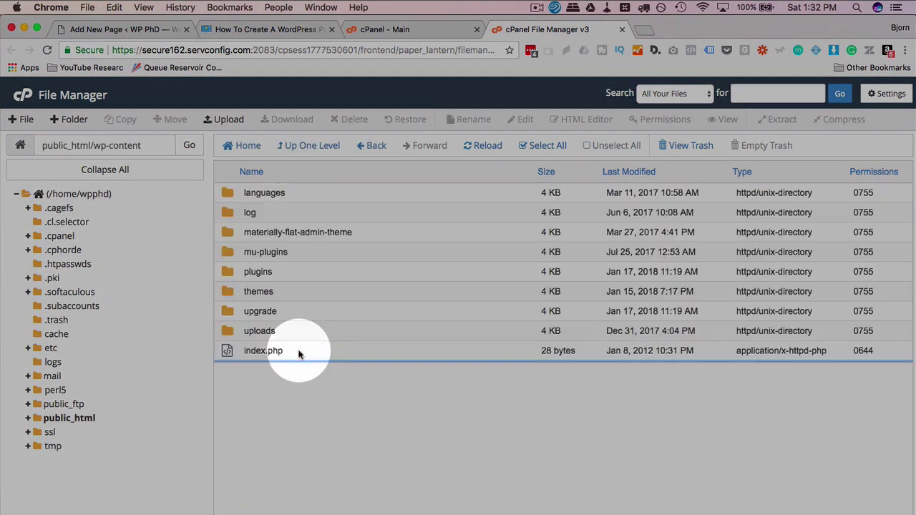
double_click(282, 292)
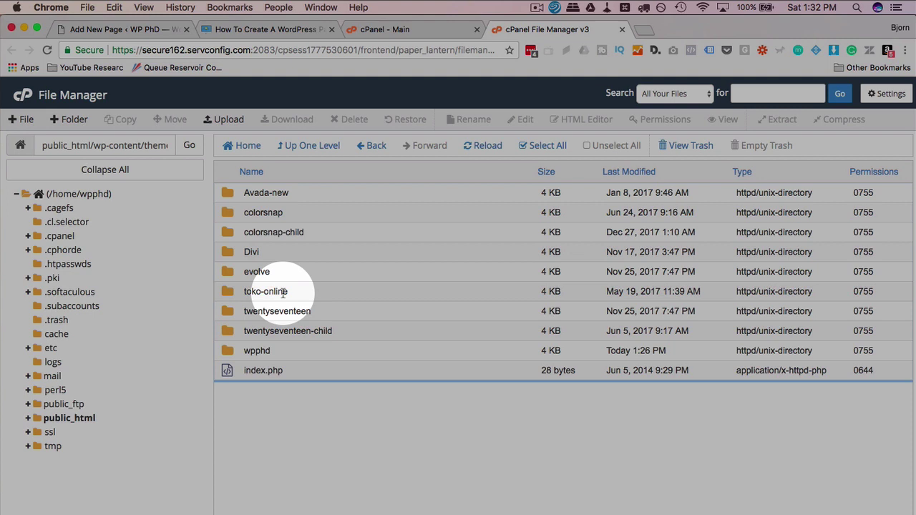
click(286, 356)
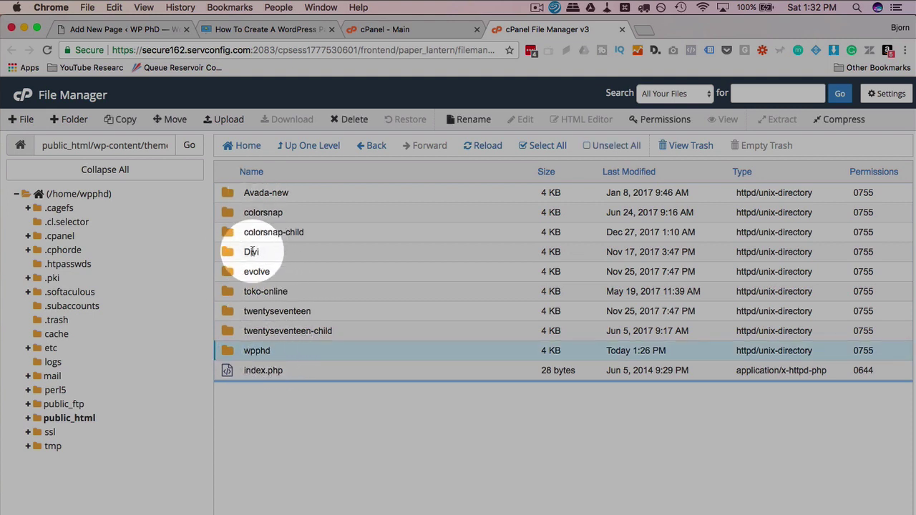
double_click(278, 350)
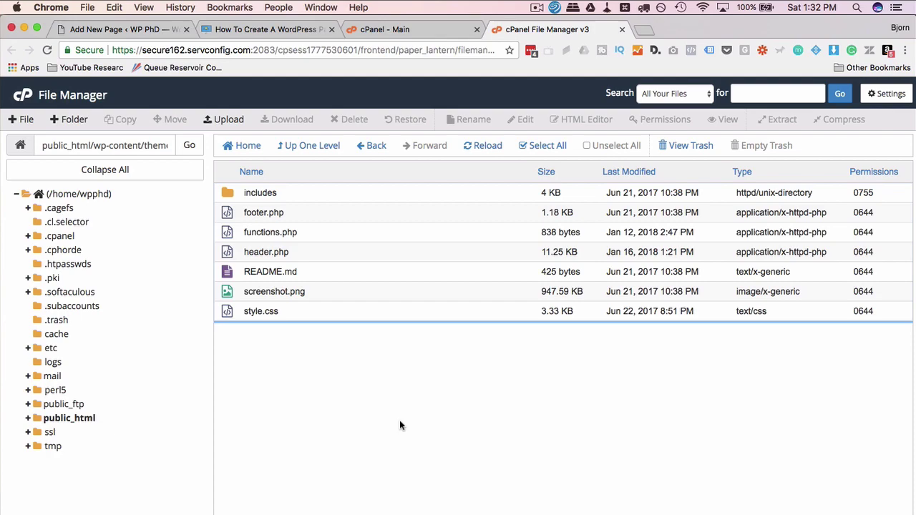
click(289, 148)
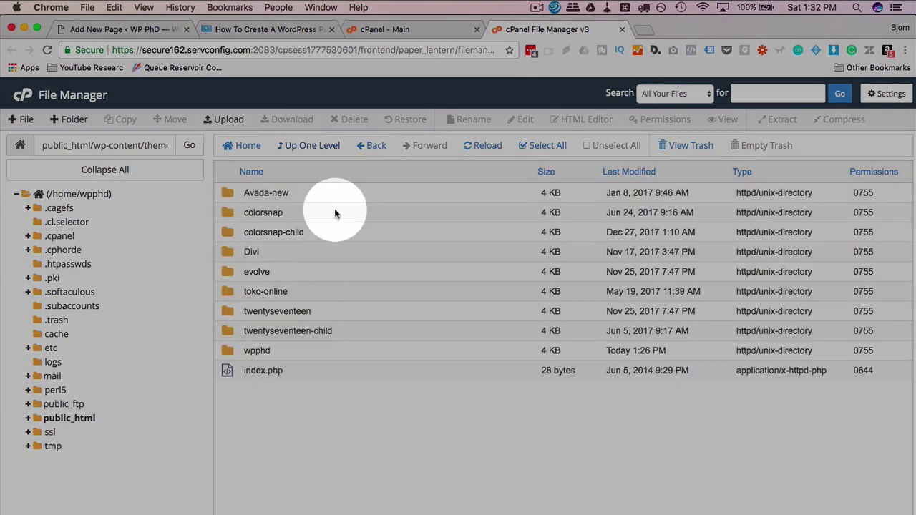
- Open the Divi theme folder and locate page.php and page-template-blank.php
double_click(367, 252)
scroll(352, 352, down, 5)
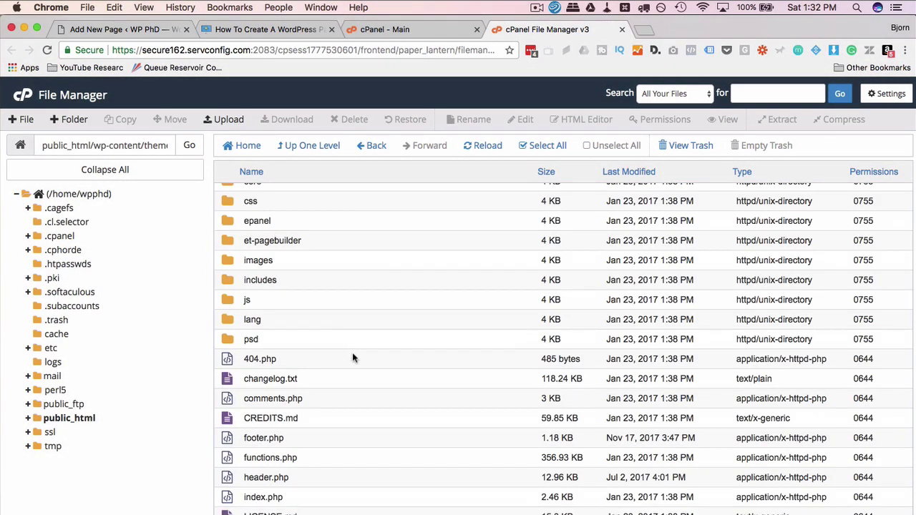
click(280, 354)
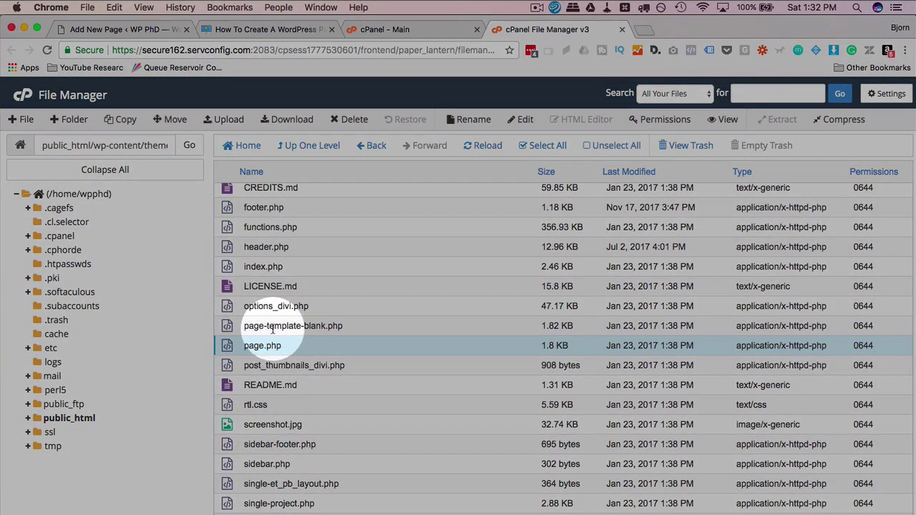
click(299, 327)
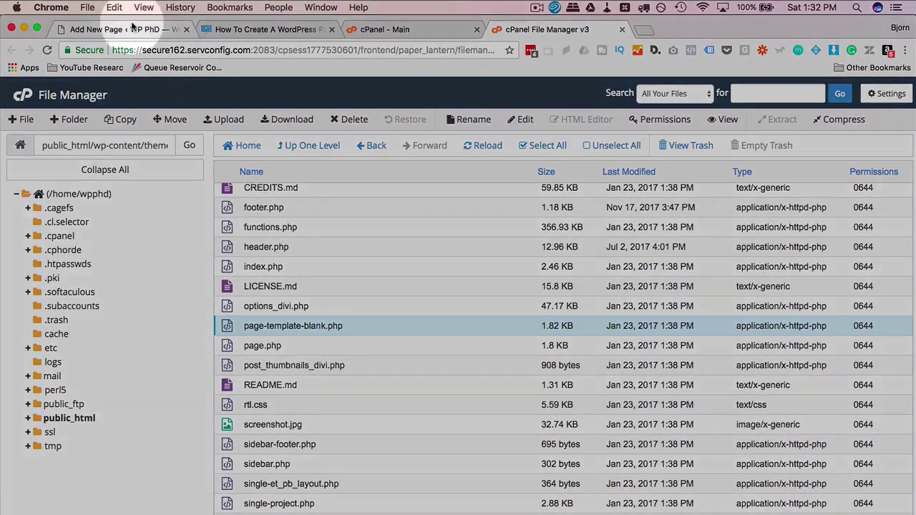
- Recheck the WordPress page's Blank Page template, then return and select Divi's page.php
click(133, 29)
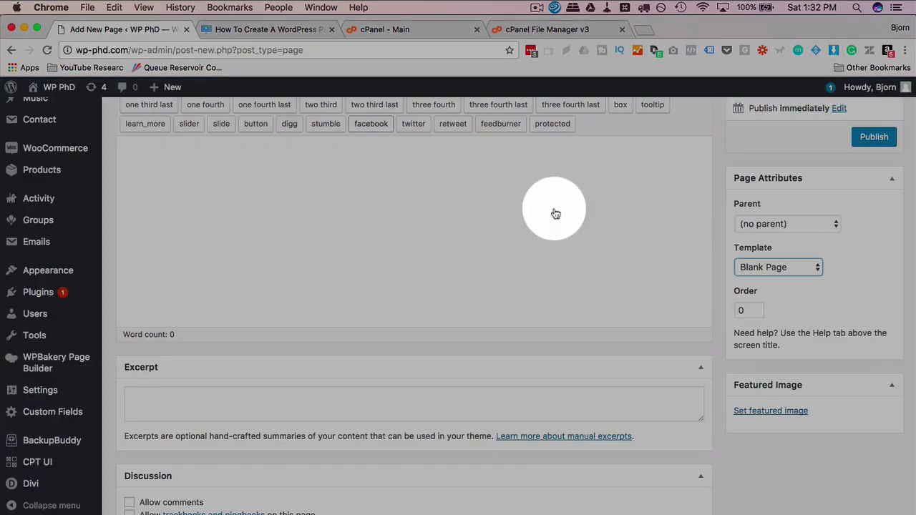
click(815, 268)
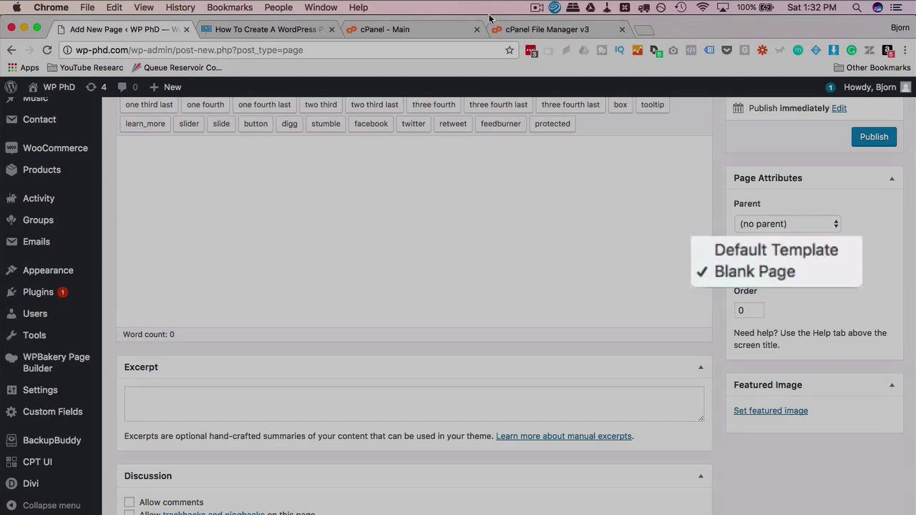
click(760, 272)
click(515, 29)
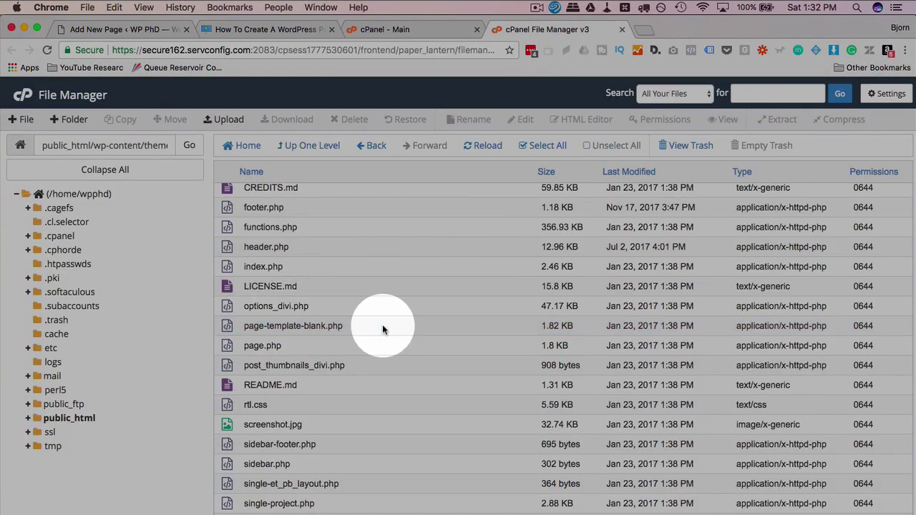
click(377, 347)
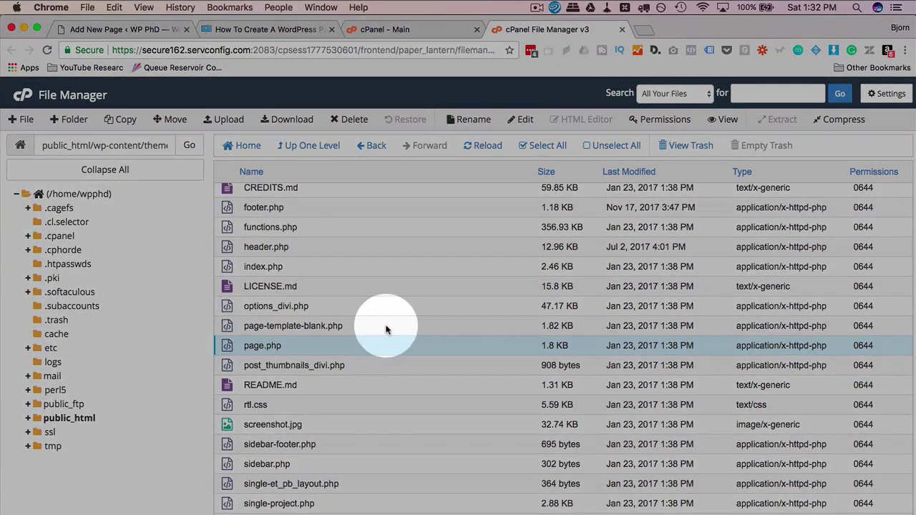
- View page-template-blank.php and highlight its 'Template Name: Blank Page' header
click(389, 326)
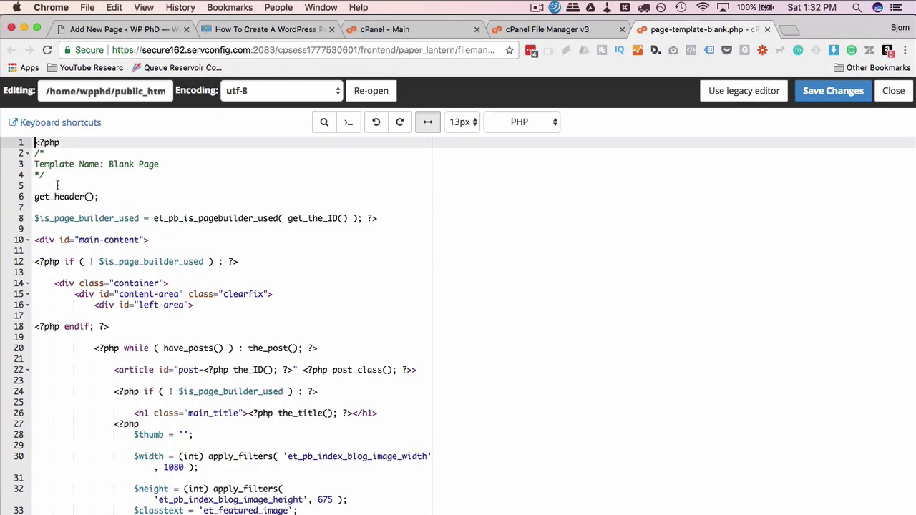
drag(49, 176, 34, 153)
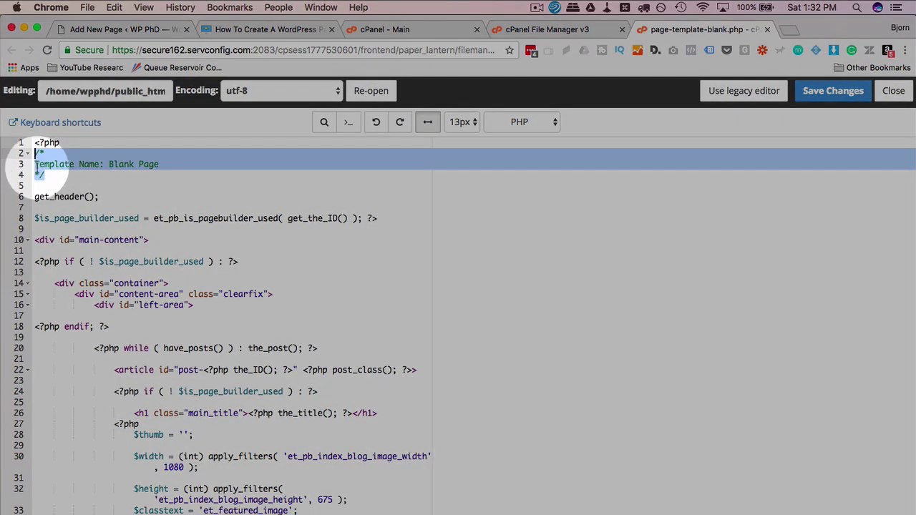
double_click(121, 163)
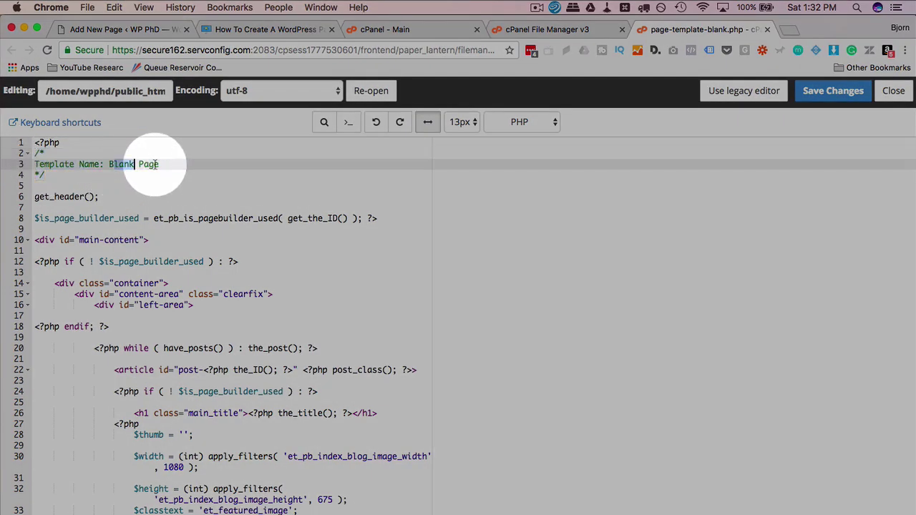
double_click(125, 165)
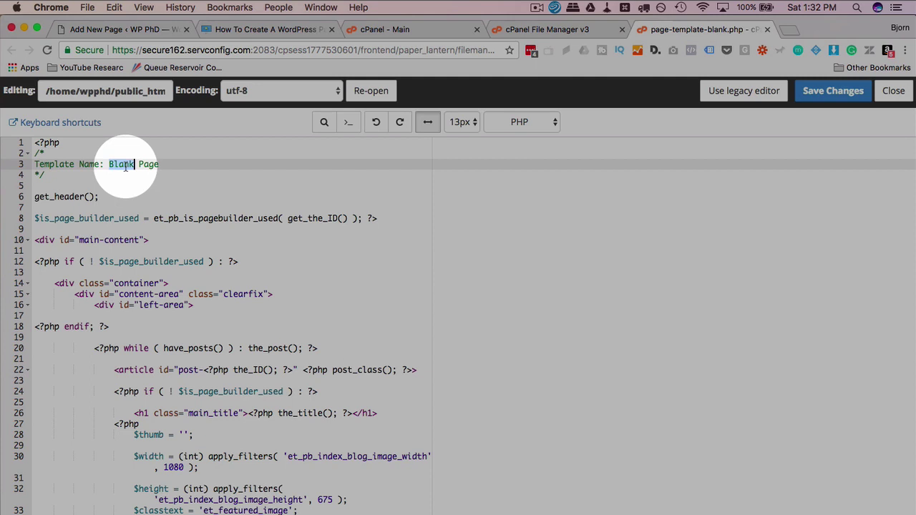
drag(125, 164, 154, 164)
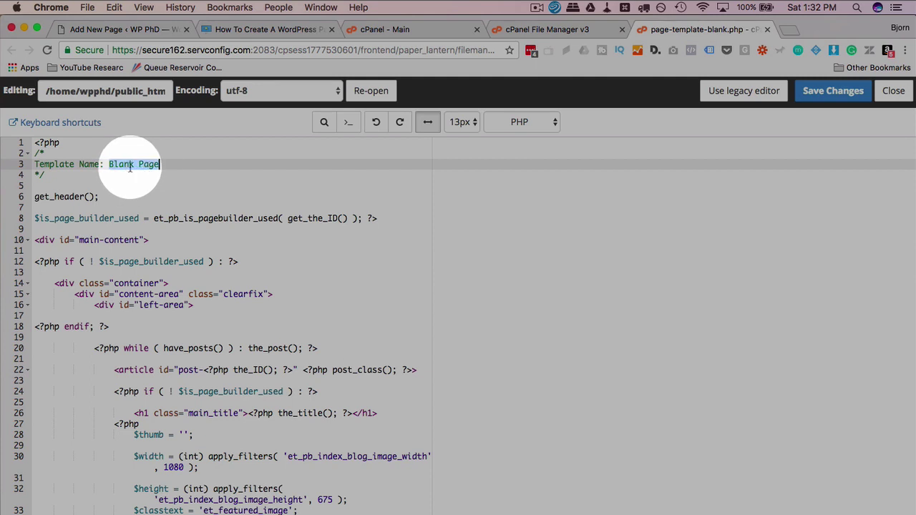
click(147, 32)
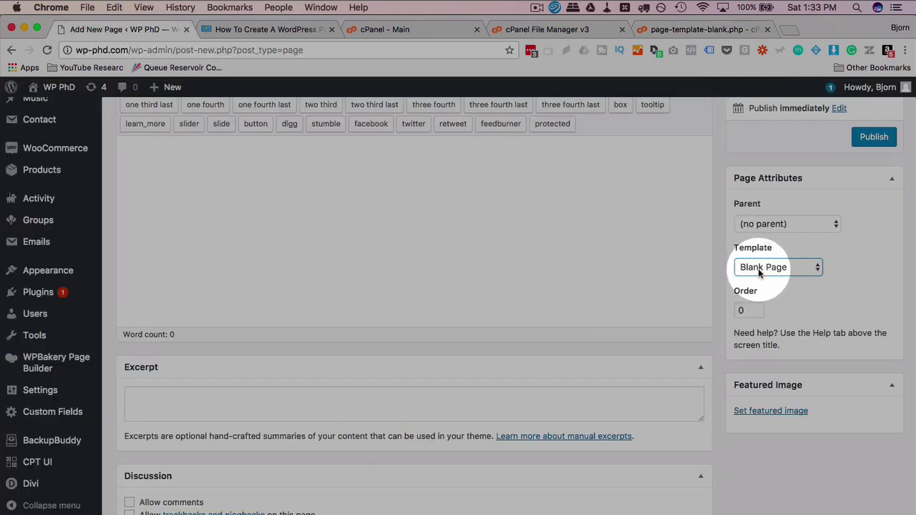
click(652, 31)
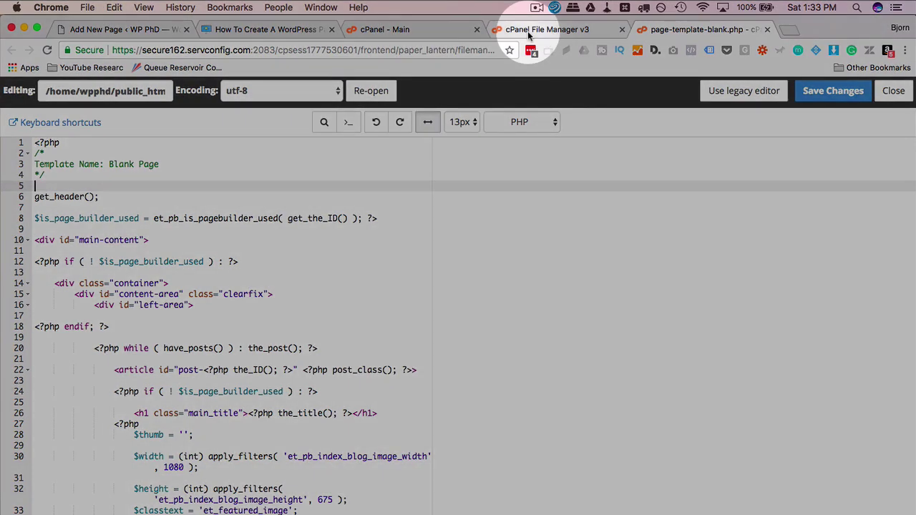
- Open Divi's page.php in the code editor
click(528, 34)
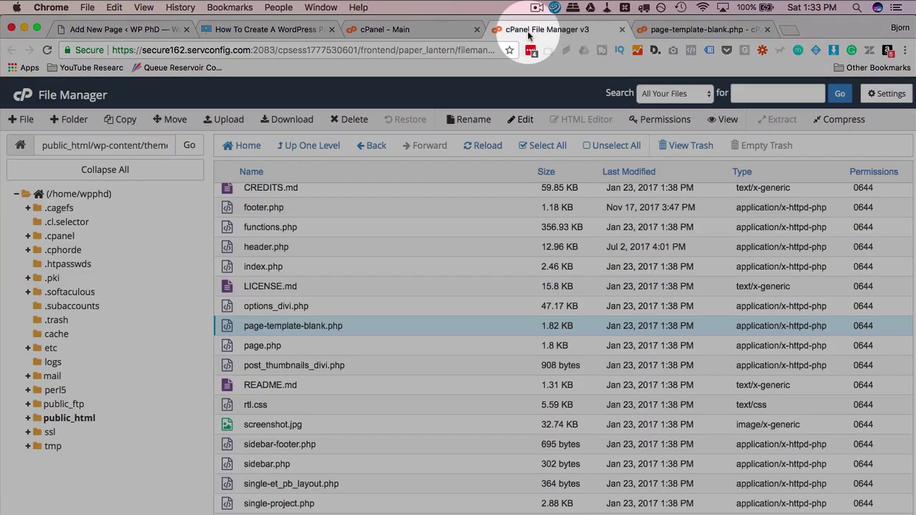
click(315, 343)
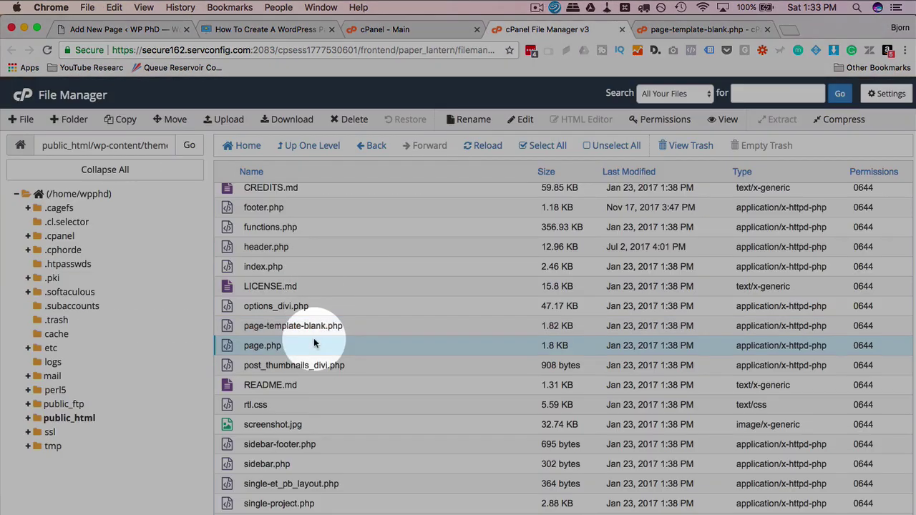
click(521, 119)
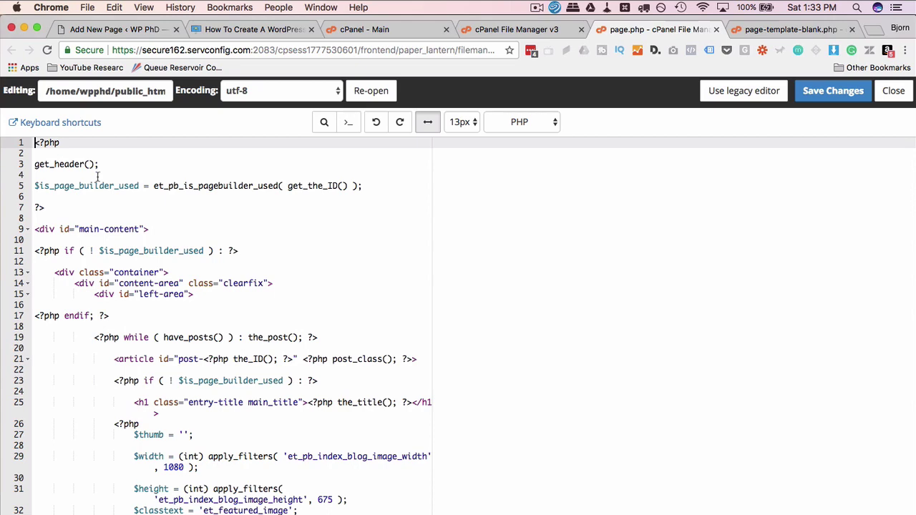
click(36, 145)
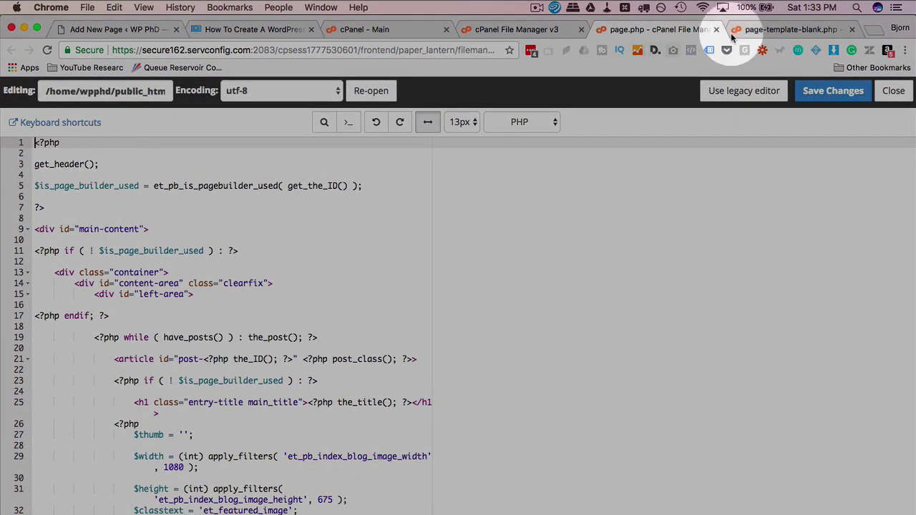
- Close the page-template-blank.php and page.php editors and right-click page.php
click(793, 30)
click(852, 29)
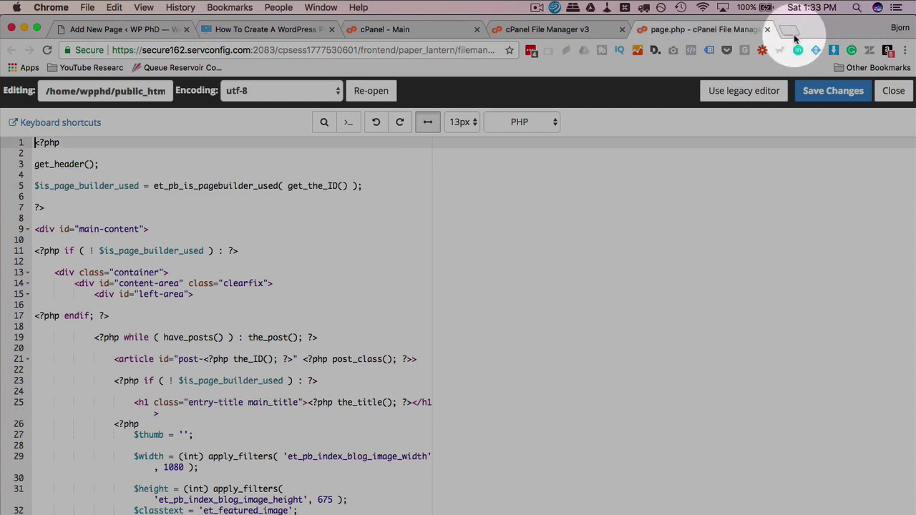
click(751, 29)
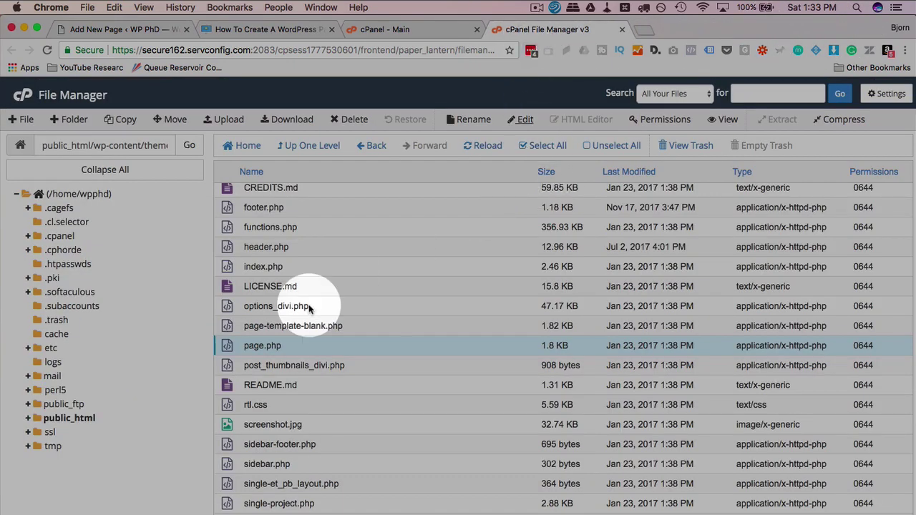
click(287, 351)
click(293, 350)
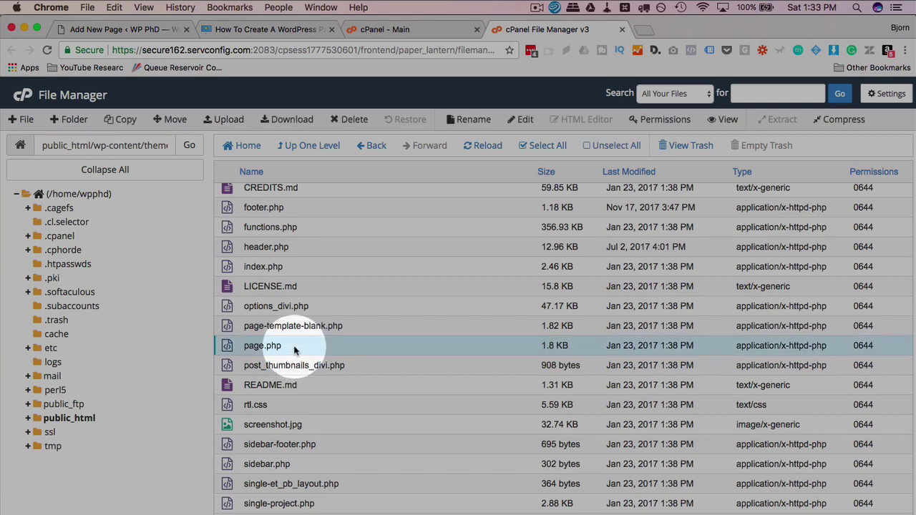
right_click(293, 349)
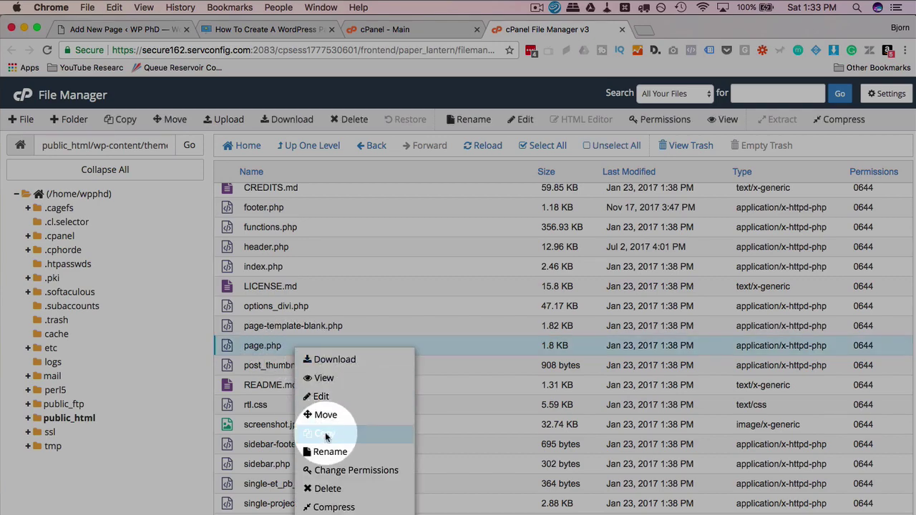
- Copy page.php to /public_html/wp-content/themes/wpphd/
click(325, 434)
double_click(492, 343)
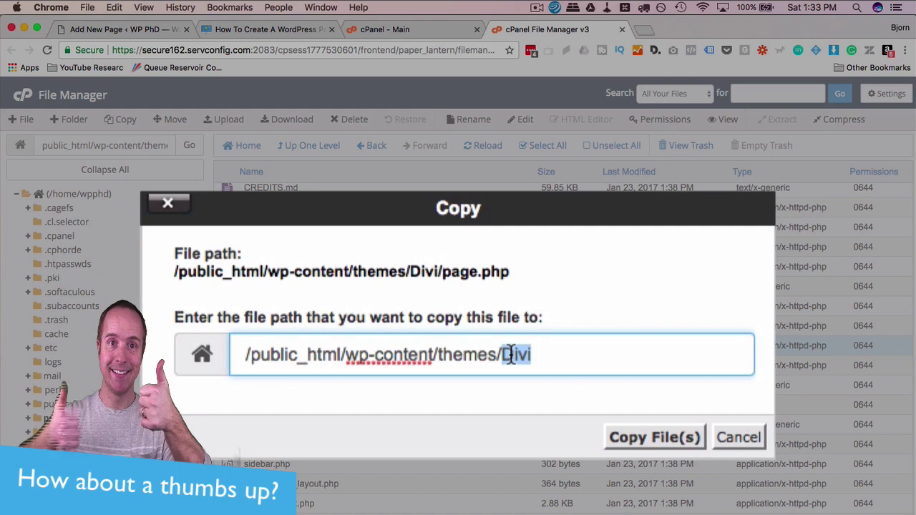
text(wpwphd)
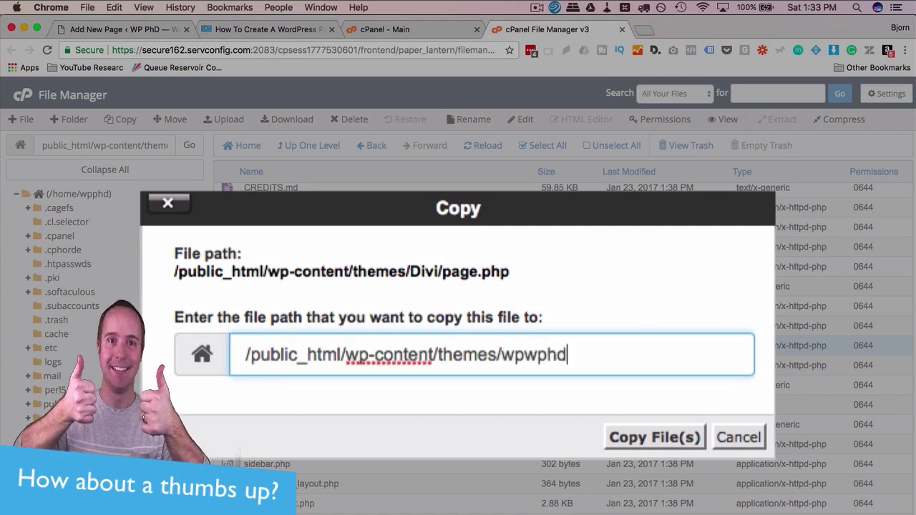
key(BackSpace)
key(BackSpace)
key(BackSpace)
key(BackSpace)
text(phd)
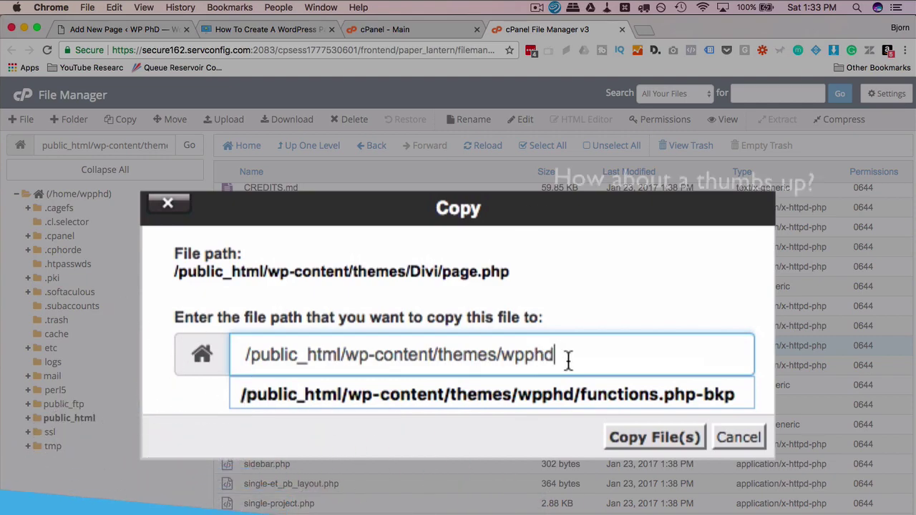
text(/)
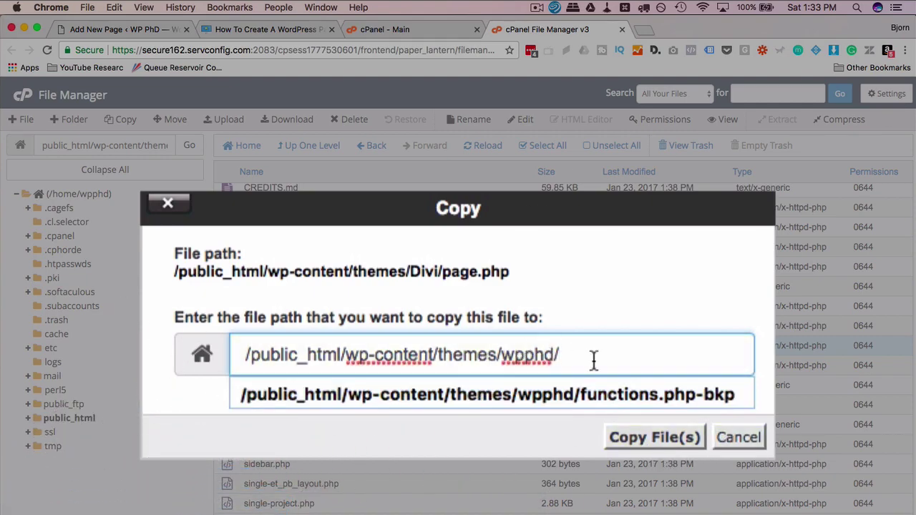
click(644, 437)
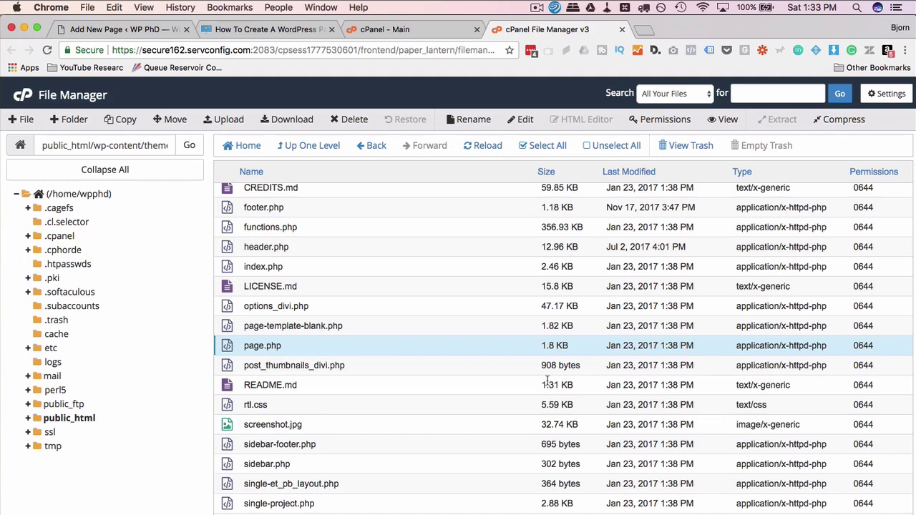
- Rename the copied page.php in wpphd to page-template-no-sidebar.php
click(307, 145)
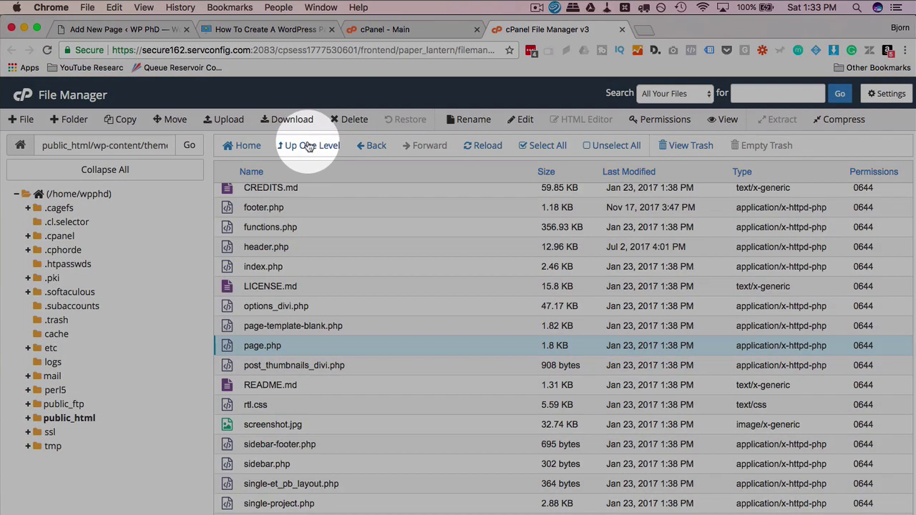
double_click(261, 352)
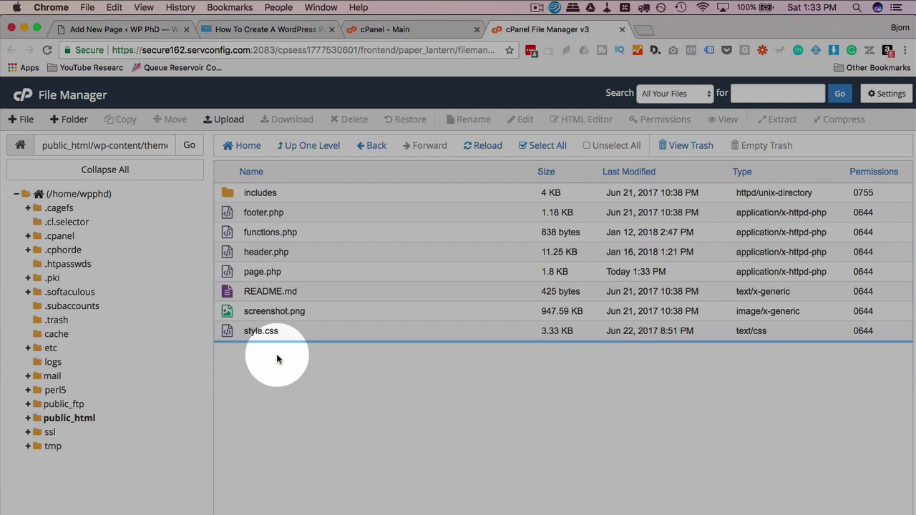
click(278, 273)
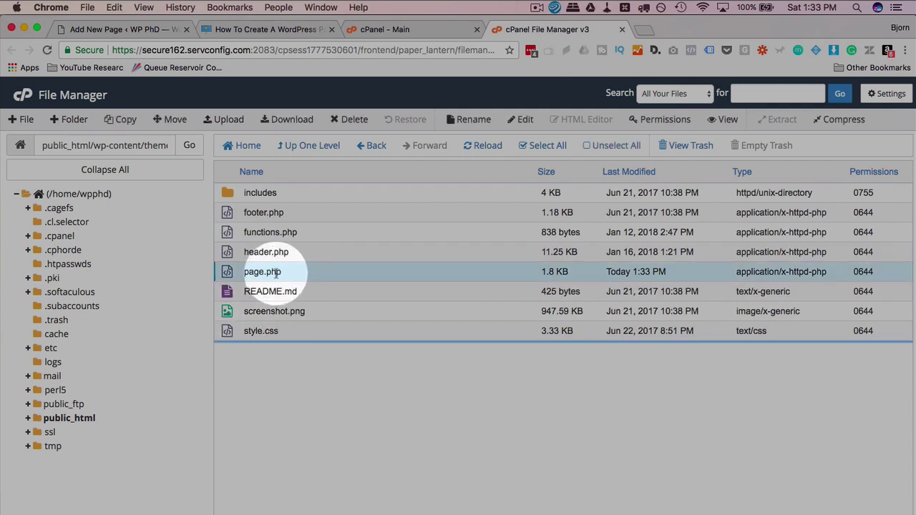
right_click(263, 275)
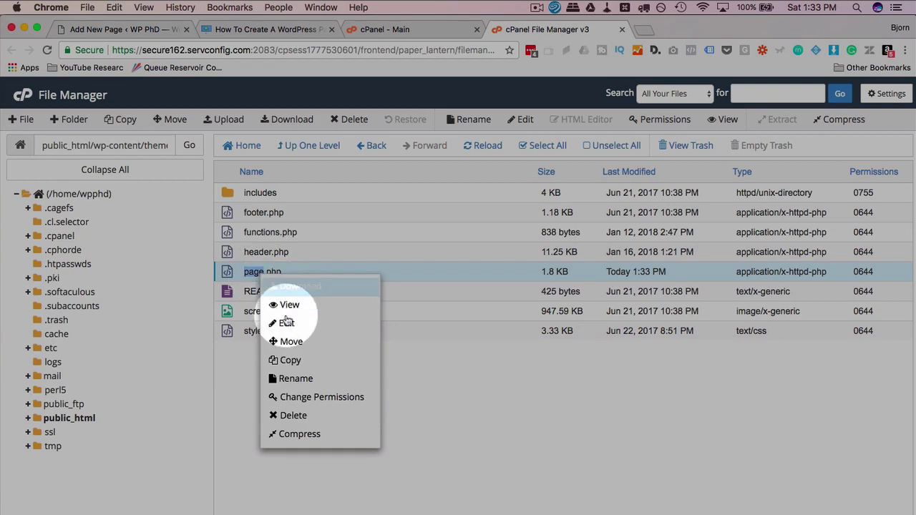
click(296, 377)
click(344, 338)
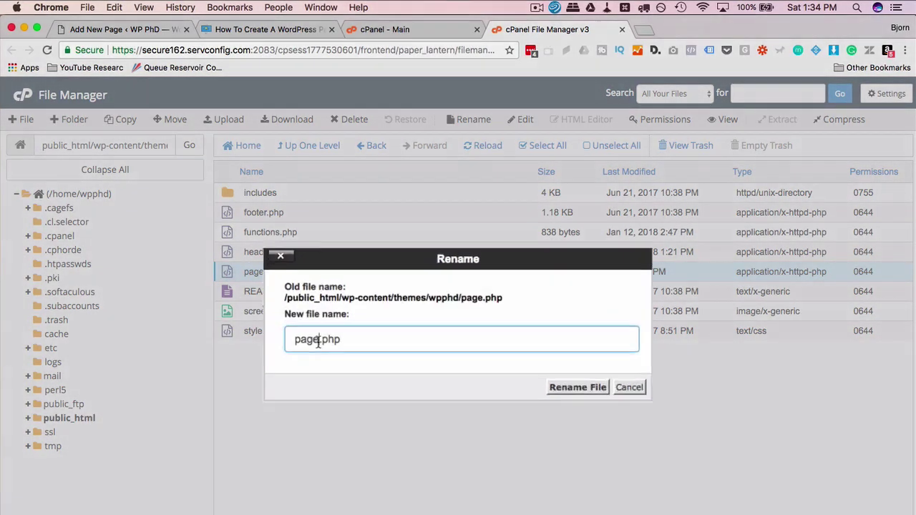
text(-)
text(template-)
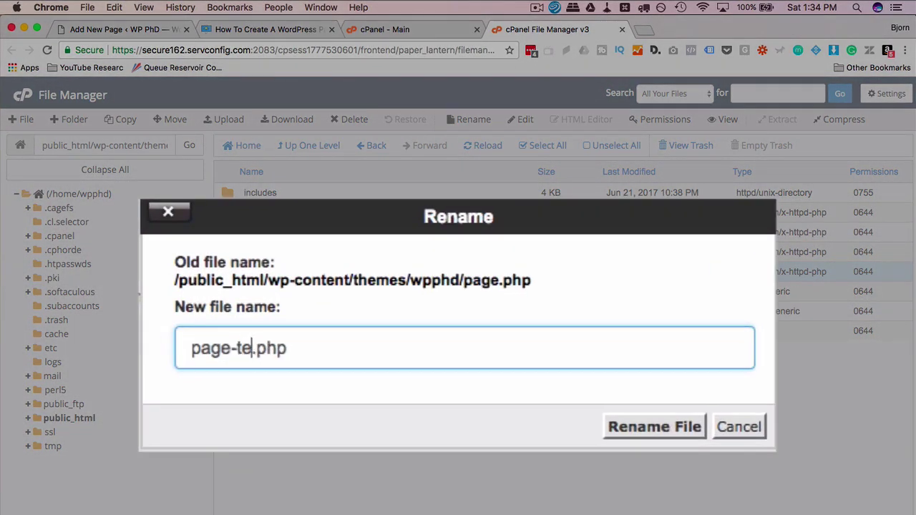
text(no-side)
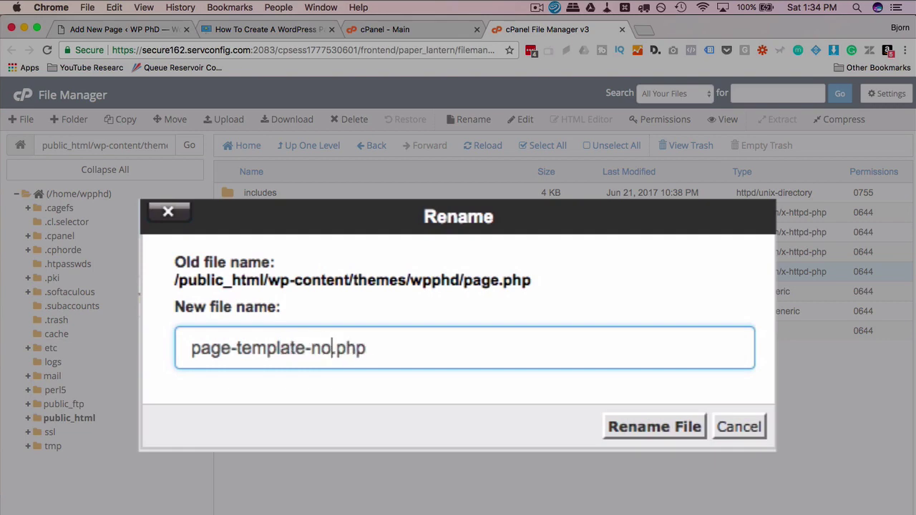
text(bar)
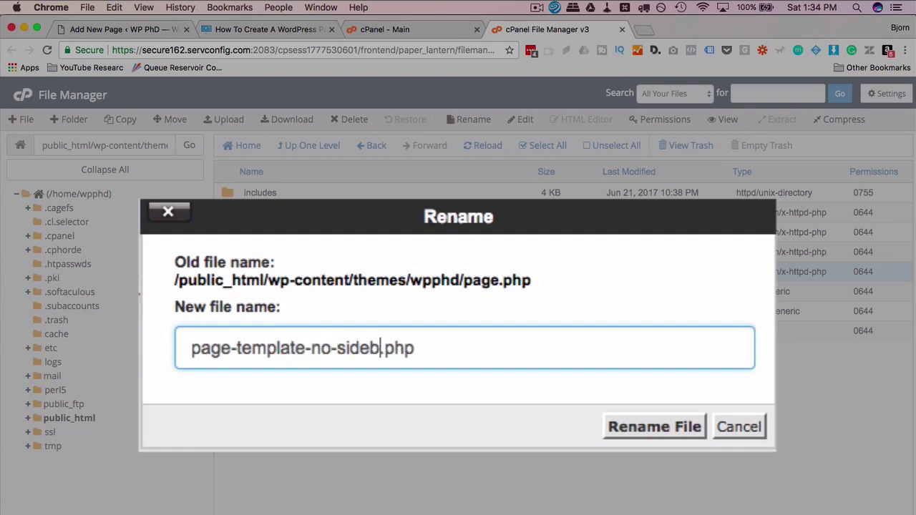
click(640, 427)
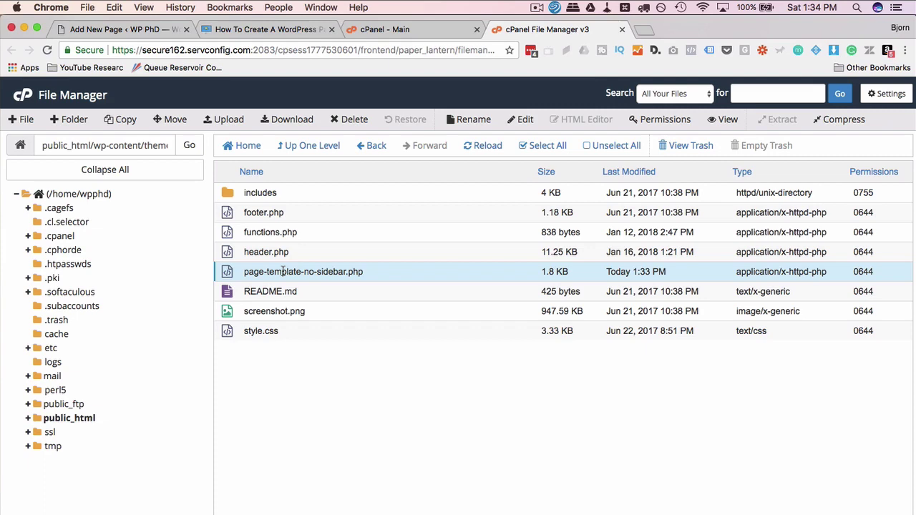
- Edit page-template-no-sidebar.php and add two blank lines below the opening PHP tag
drag(420, 276, 263, 282)
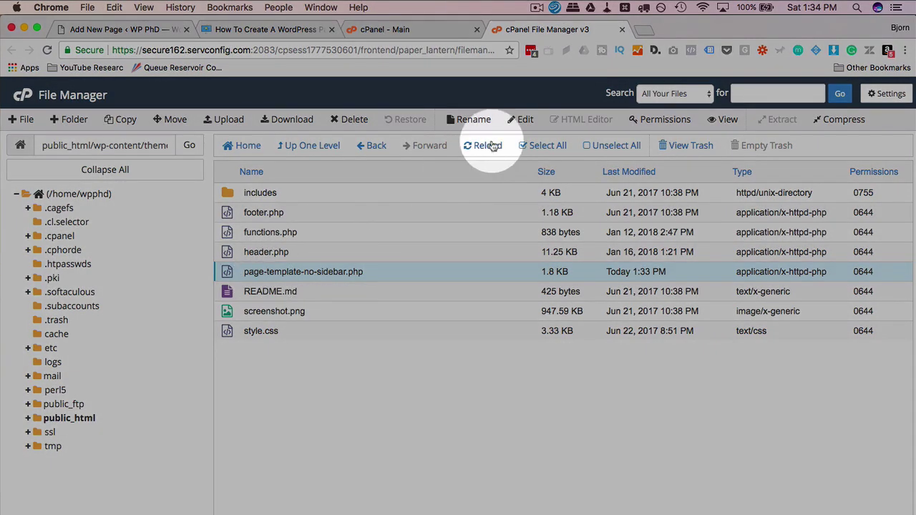
click(522, 119)
click(64, 152)
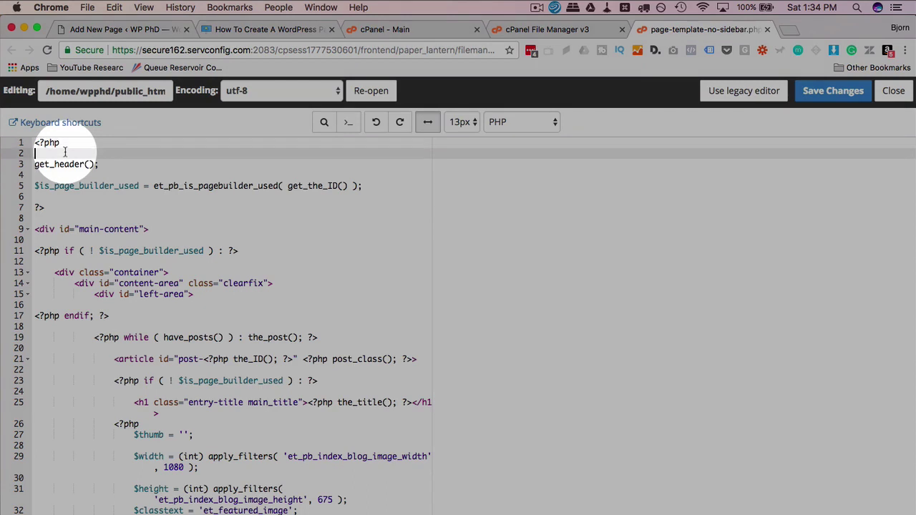
key(Return)
click(65, 152)
key(Return)
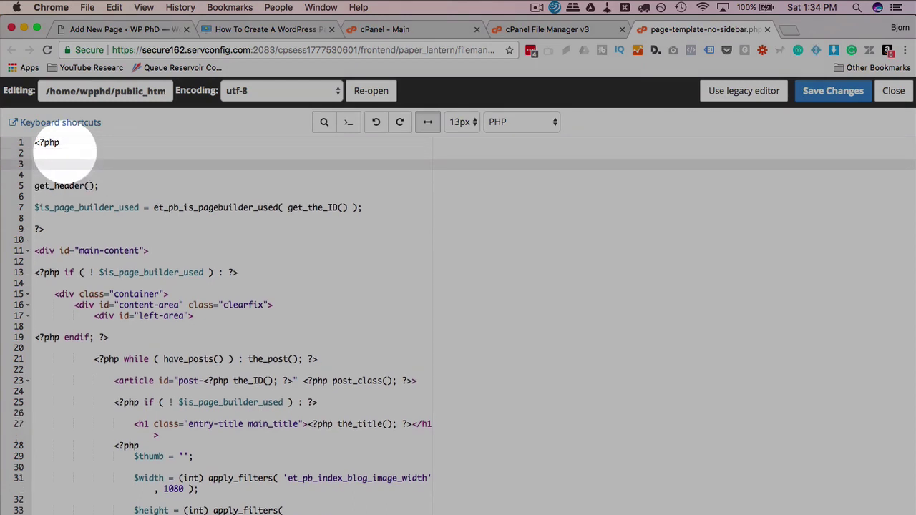
- Copy the 'Template Name: Example Template' code line from the WP Learning Lab tutorial
click(239, 30)
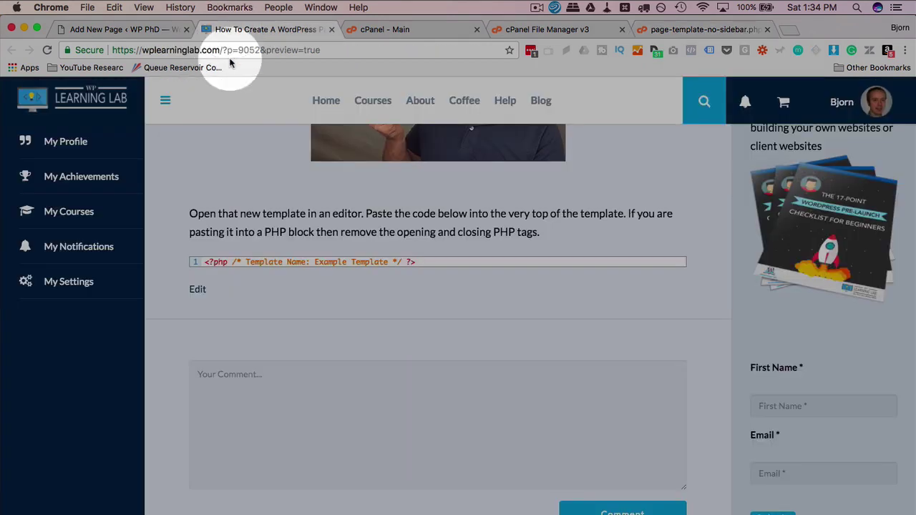
double_click(291, 272)
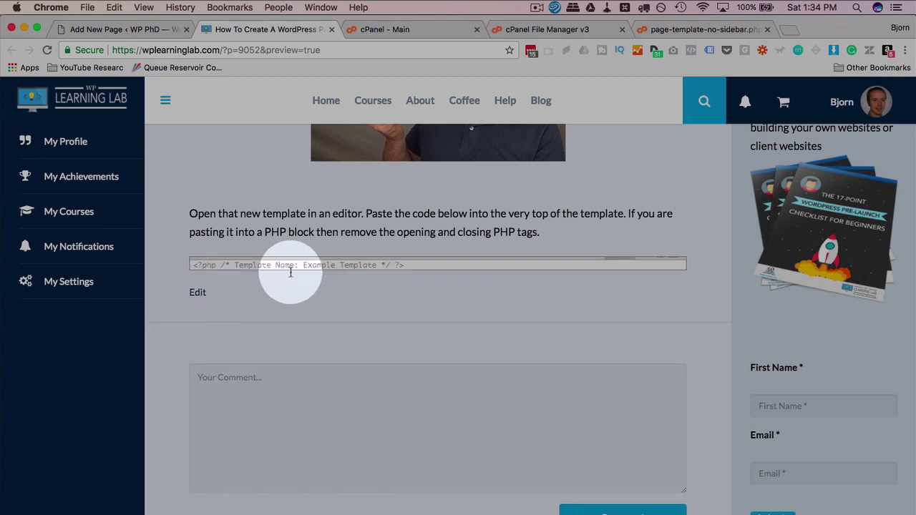
double_click(405, 273)
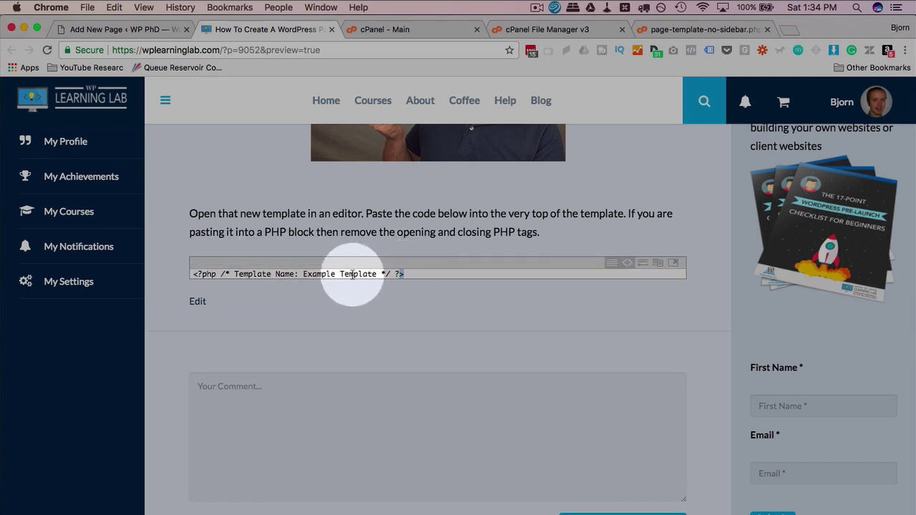
click(192, 275)
triple_click(192, 275)
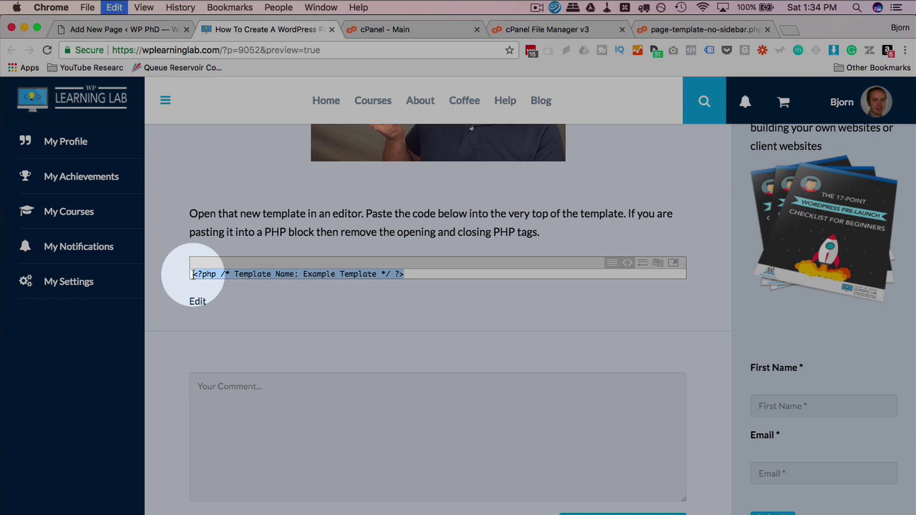
right_click(212, 277)
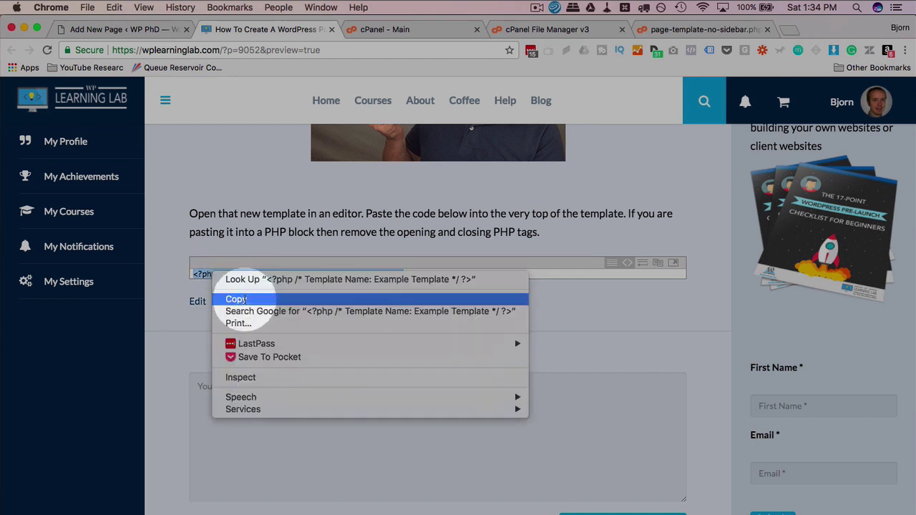
click(239, 299)
- Paste the snippet onto line 3 of page-template-no-sidebar.php and strip its <?php and ?> tags
click(652, 32)
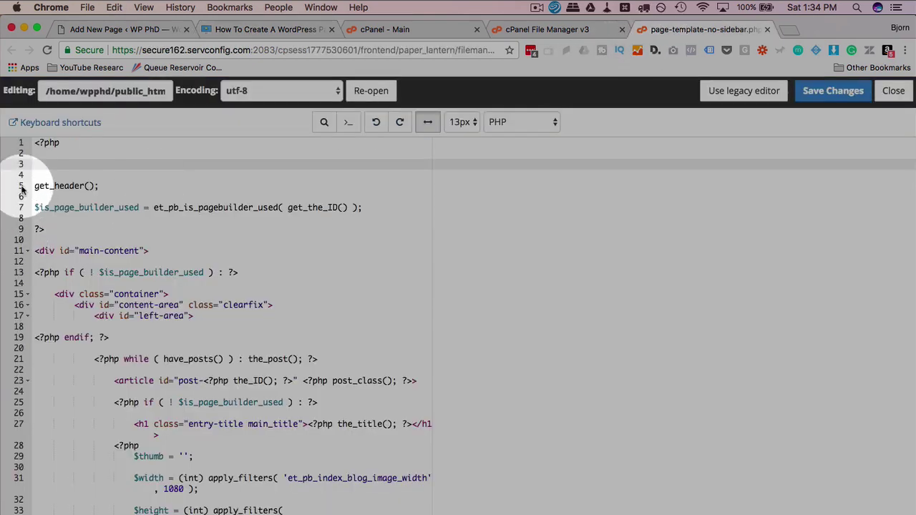
click(43, 163)
right_click(44, 164)
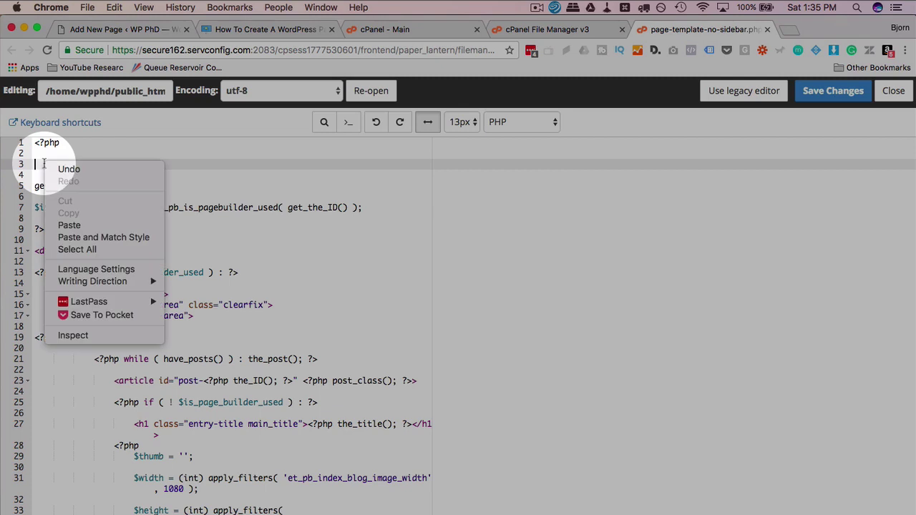
click(78, 225)
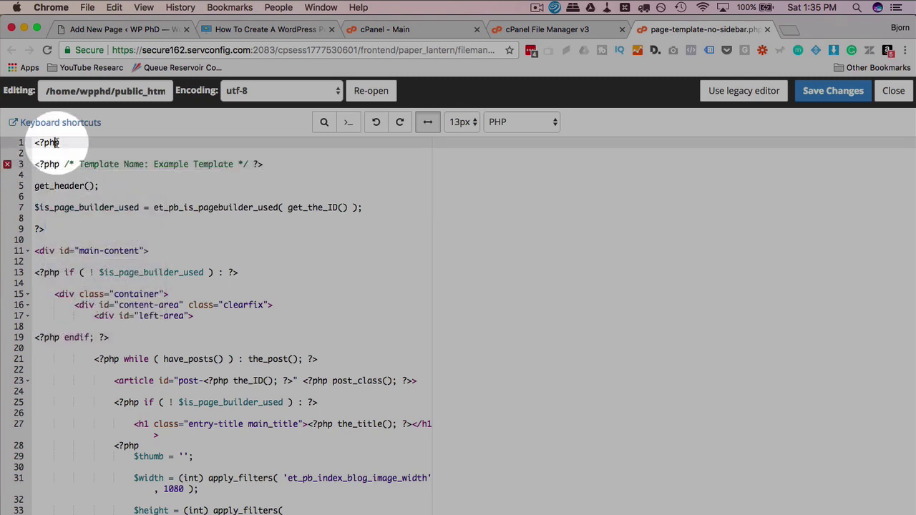
drag(61, 142, 32, 166)
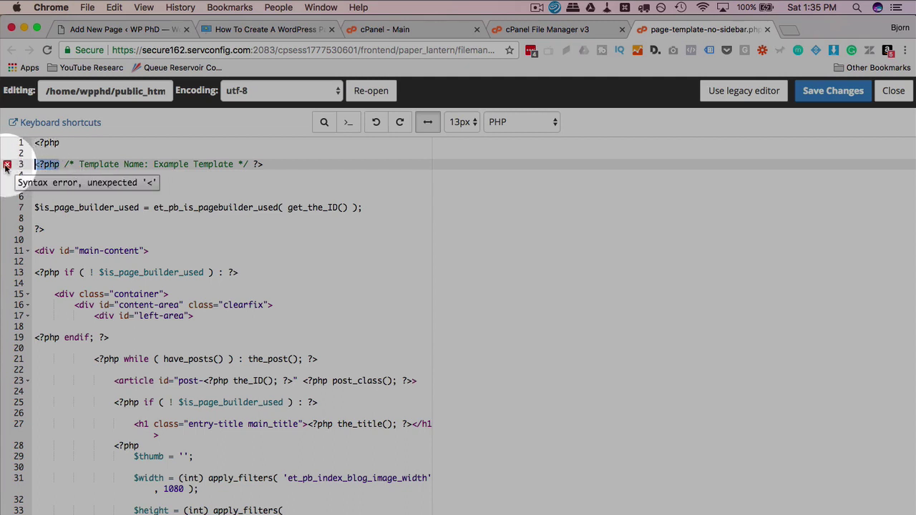
click(59, 165)
shift+click(34, 166)
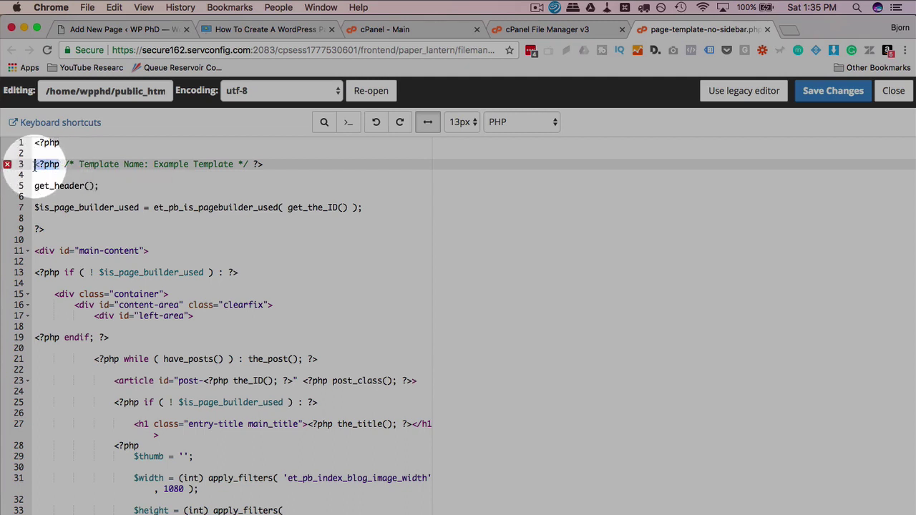
key(BackSpace)
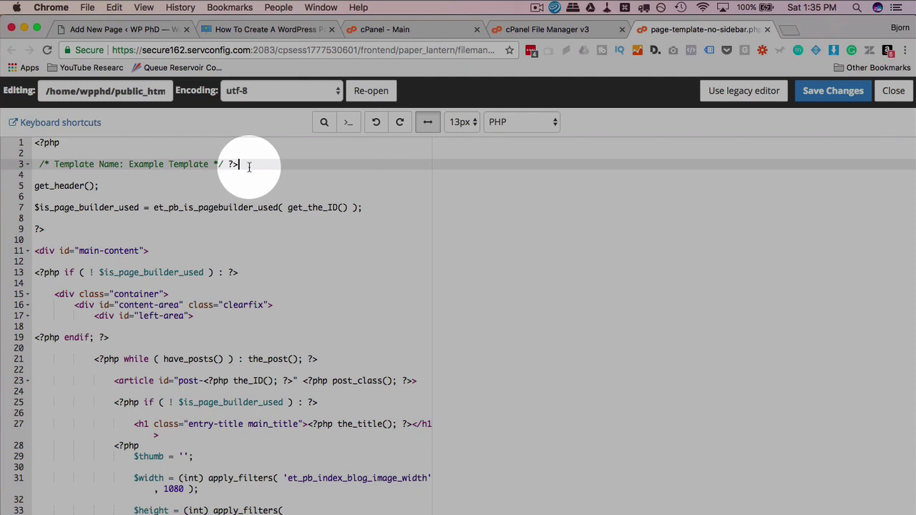
drag(249, 164, 227, 166)
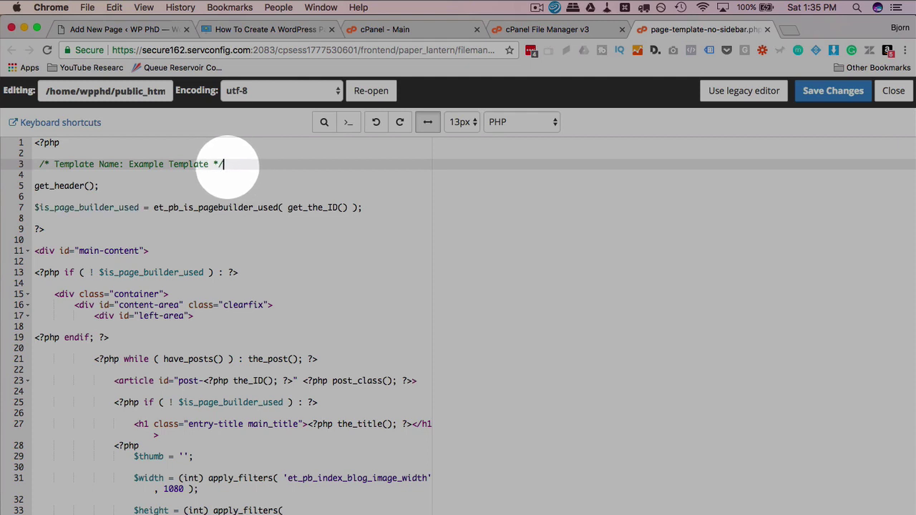
- Spread the template comment over separate lines, with /* and */ on their own lines
click(40, 165)
key(BackSpace)
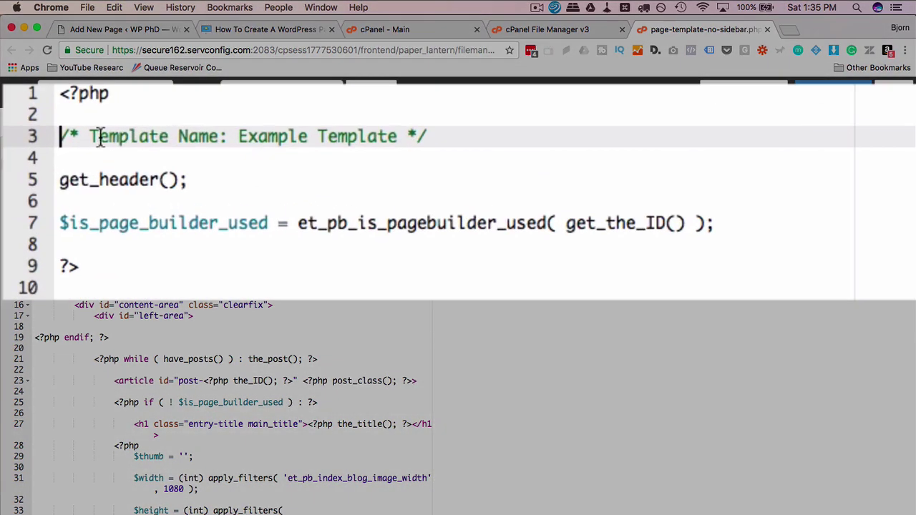
click(89, 136)
key(Return)
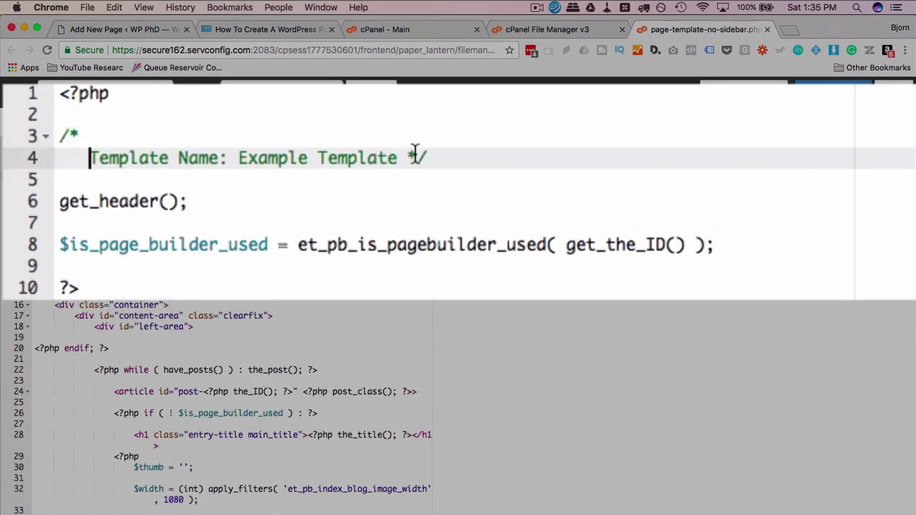
click(406, 157)
key(Return)
key(Return)
key(BackSpace)
key(BackSpace)
key(BackSpace)
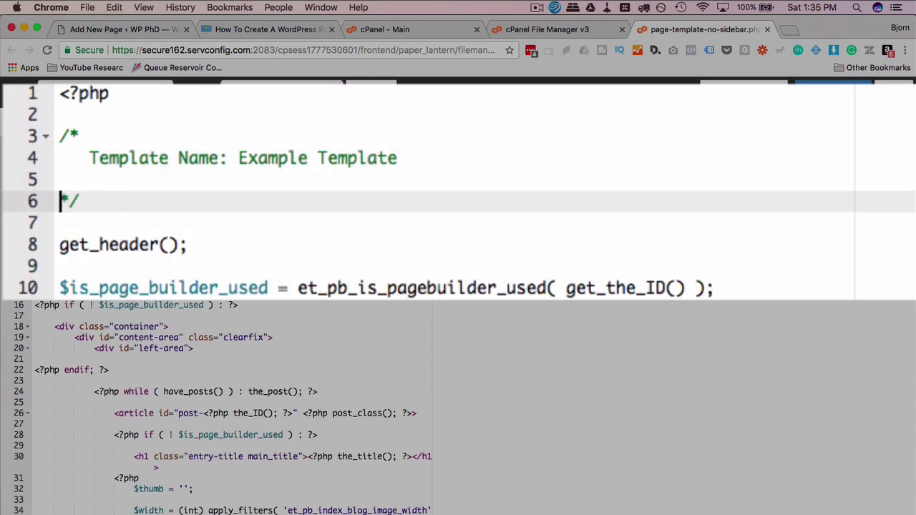
click(89, 158)
key(Return)
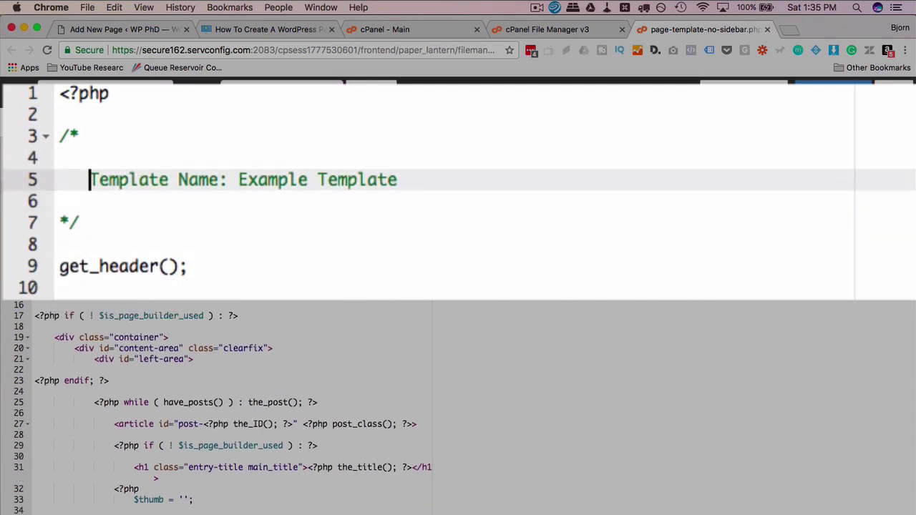
- Change 'Example Template' to 'No Sidebar', save the file, and return to WordPress
drag(239, 180, 398, 180)
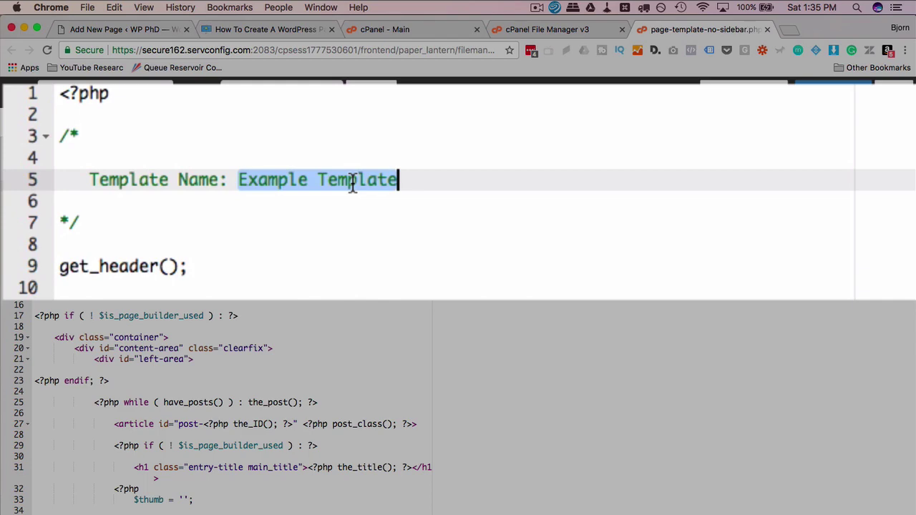
text(No Sidebar)
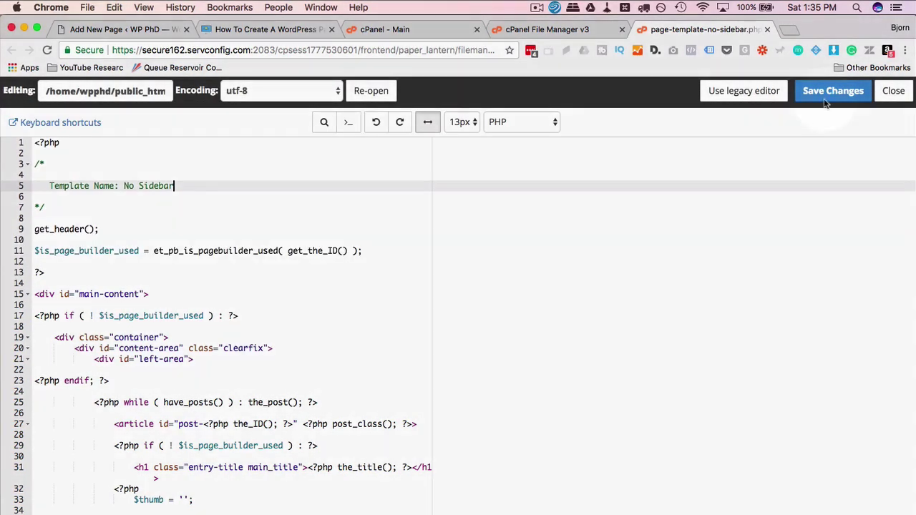
click(830, 95)
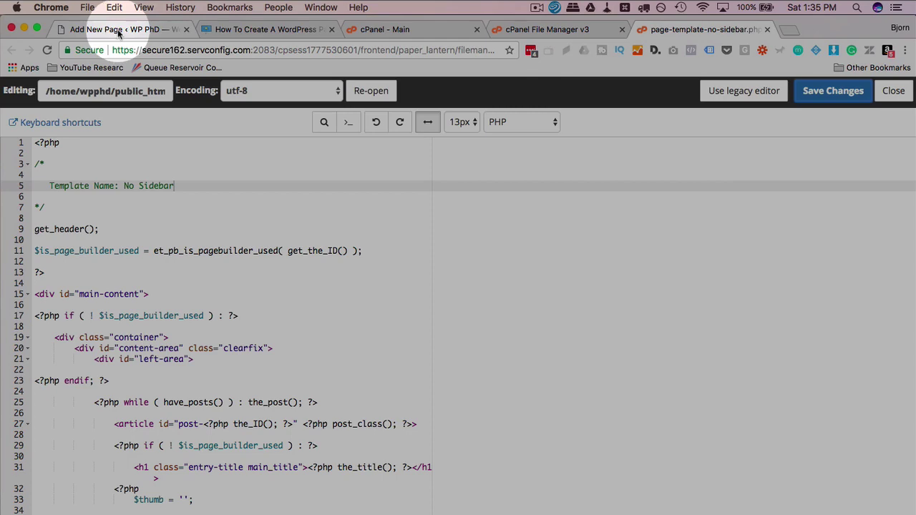
click(118, 29)
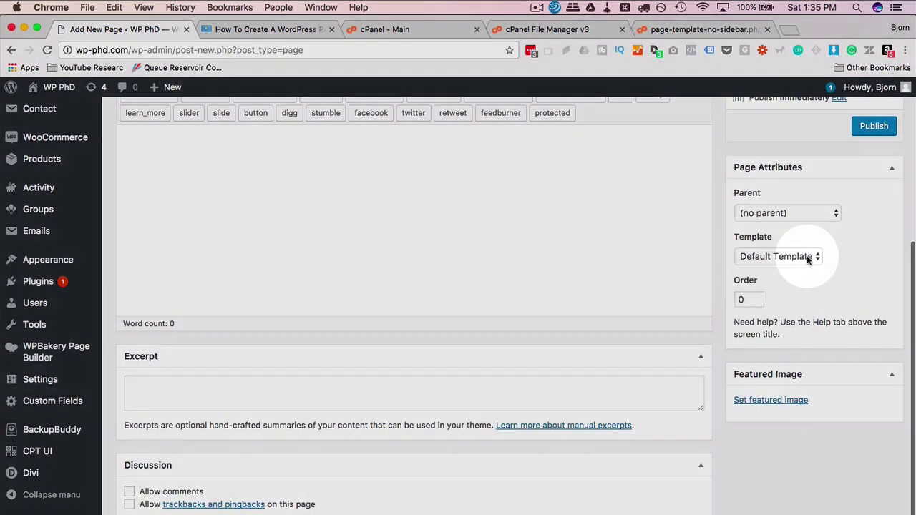
- Check the template list and title the page 'No Sidebar'
click(804, 257)
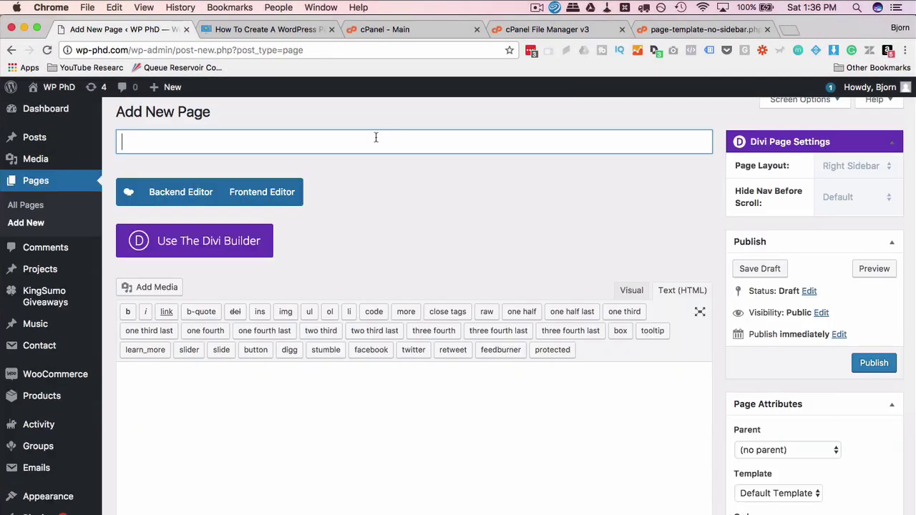
text(No Smi)
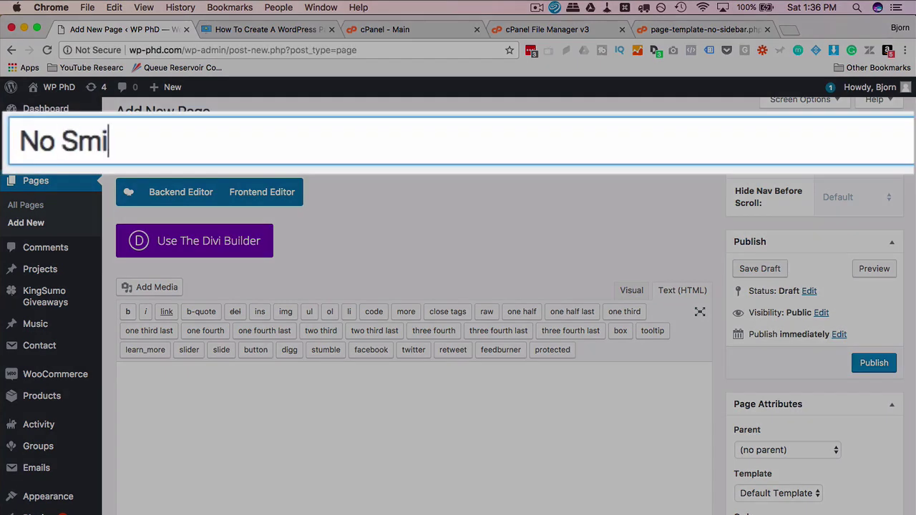
key(BackSpace)
key(BackSpace)
text(idbear)
key(BackSpace)
key(BackSpace)
key(BackSpace)
key(BackSpace)
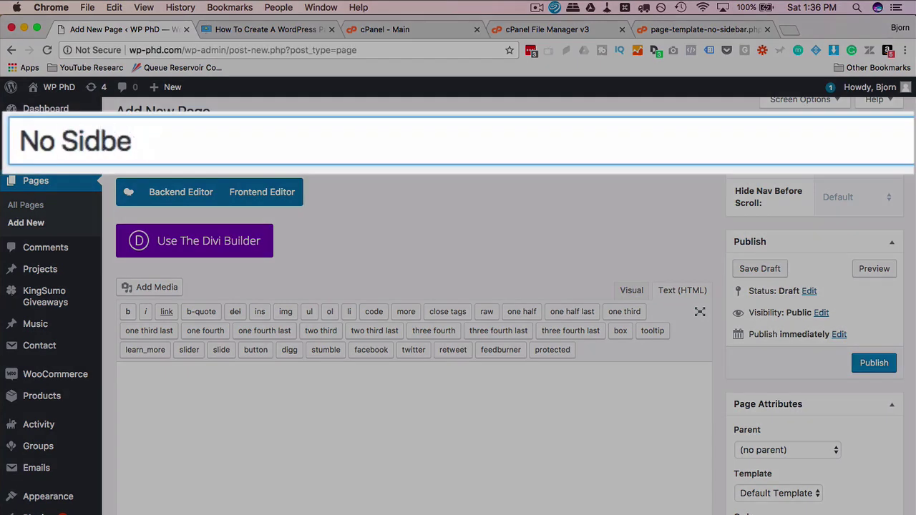
text(ebard)
key(BackSpace)
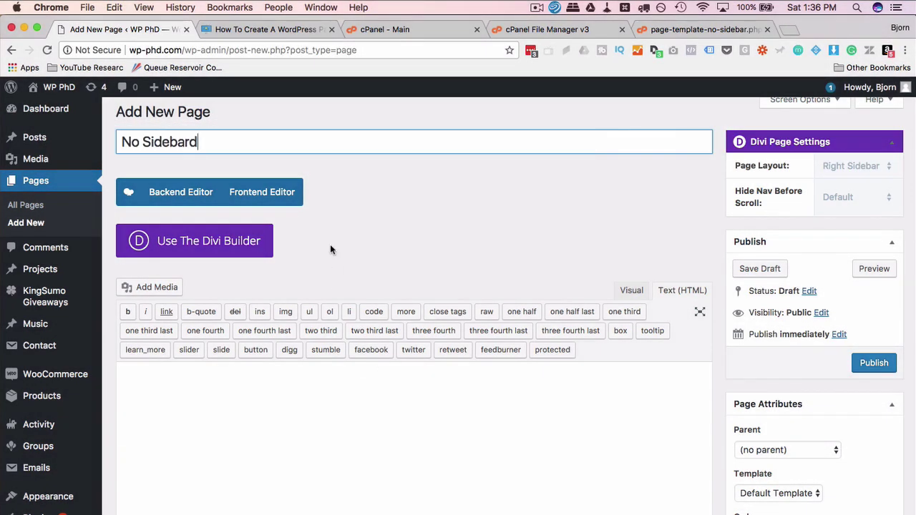
- Copy the title 'No Sidebar' into the page body
key(super+a)
key(super+c)
click(296, 409)
key(super+v)
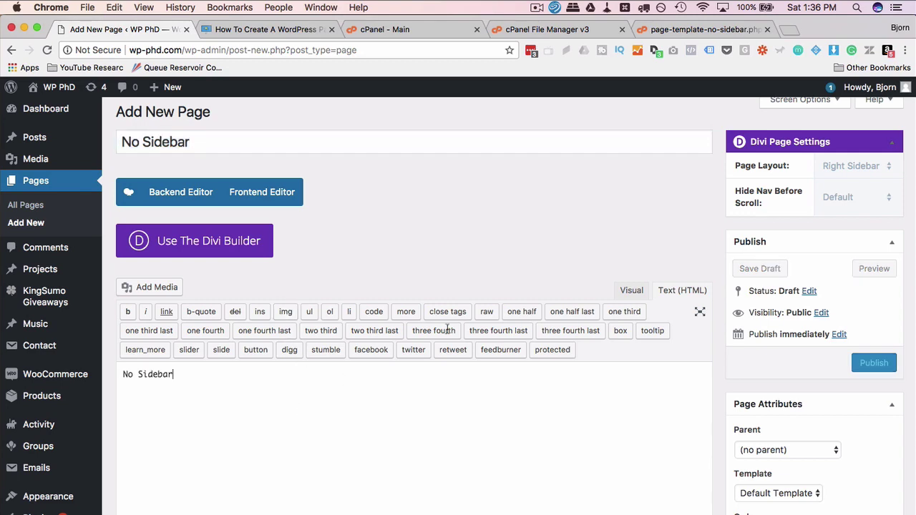
- Review the Page Layout options unchanged and publish the No Sidebar page
scroll(686, 198, up, 1)
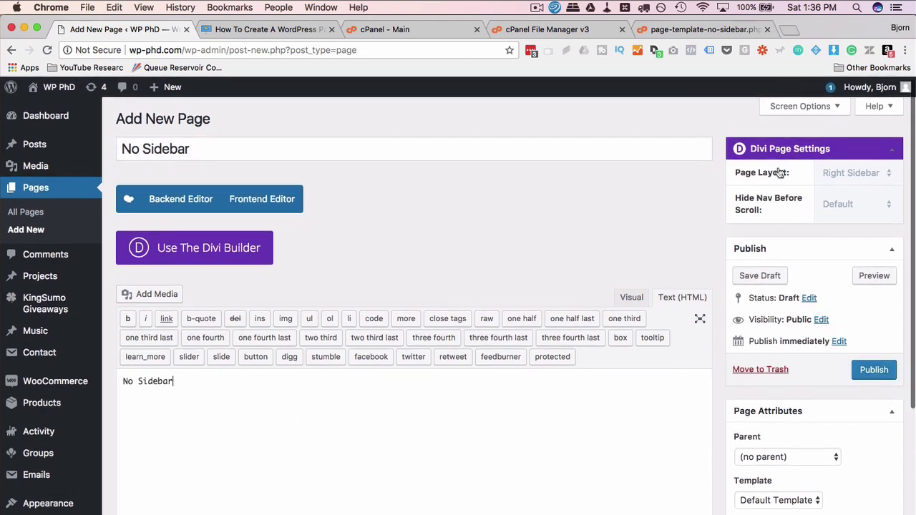
click(816, 169)
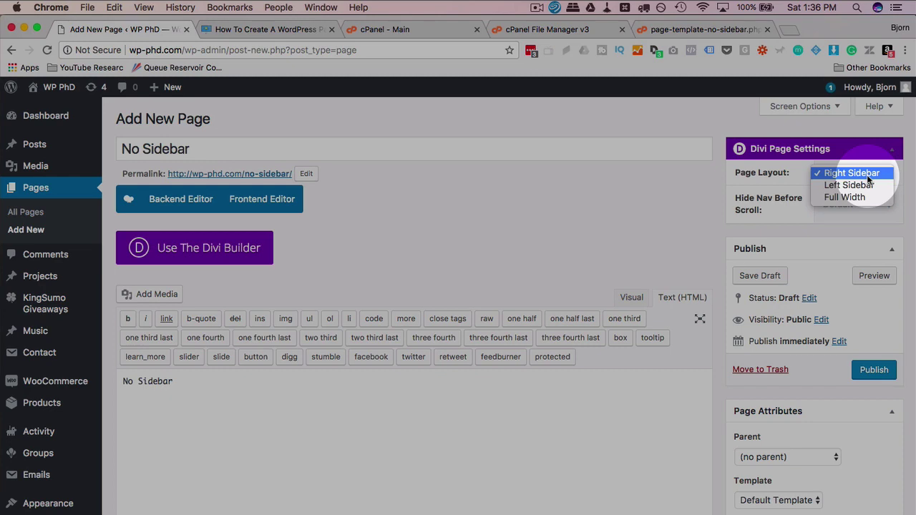
click(642, 229)
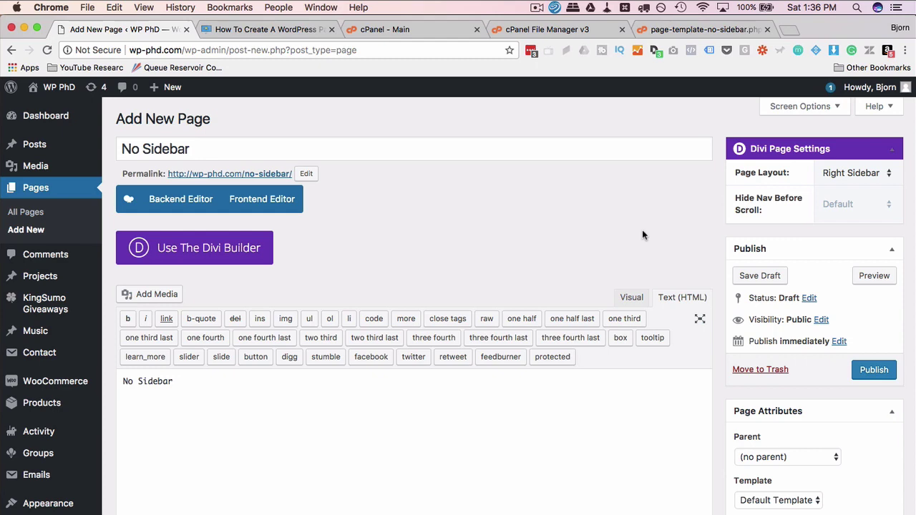
scroll(610, 263, down, 2)
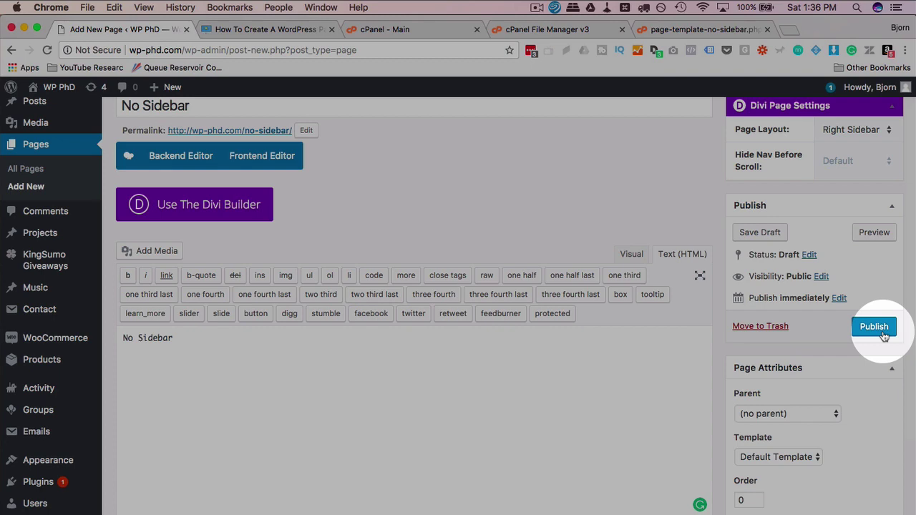
click(882, 334)
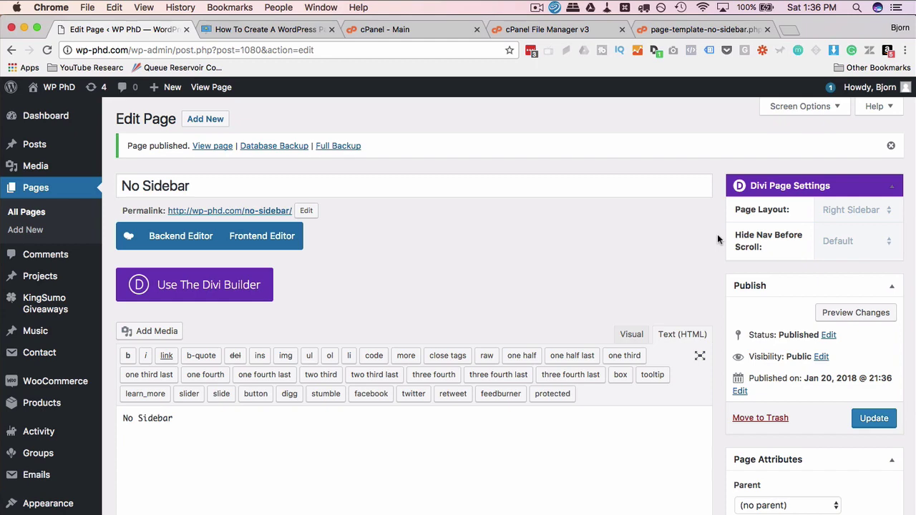
- View the published No Sidebar page, note its My Poll sidebar, and return to the template code
click(259, 216)
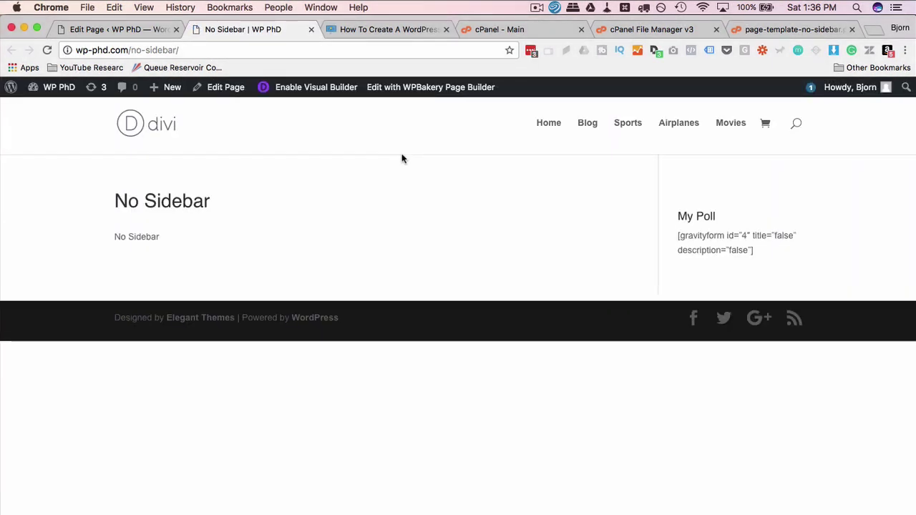
drag(650, 167, 770, 277)
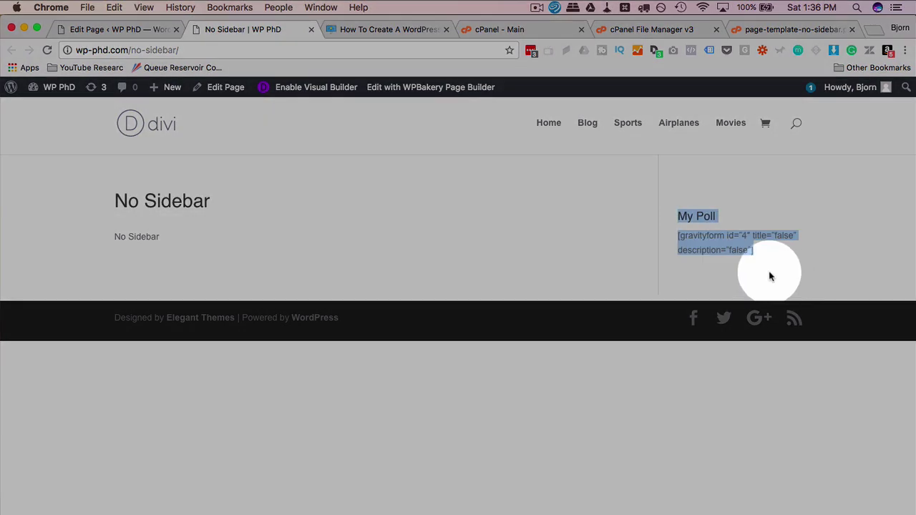
click(673, 246)
- Scroll the no-sidebar template code down to the comments block above line 70
click(749, 26)
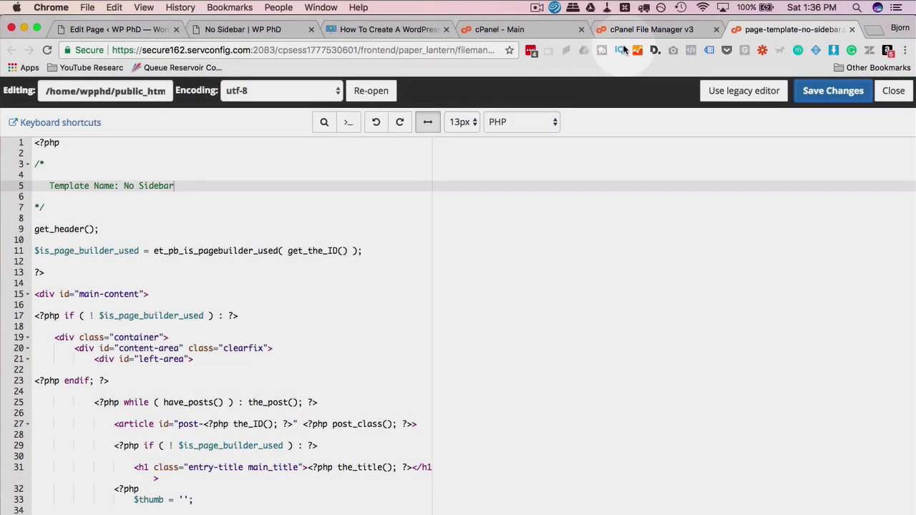
click(215, 381)
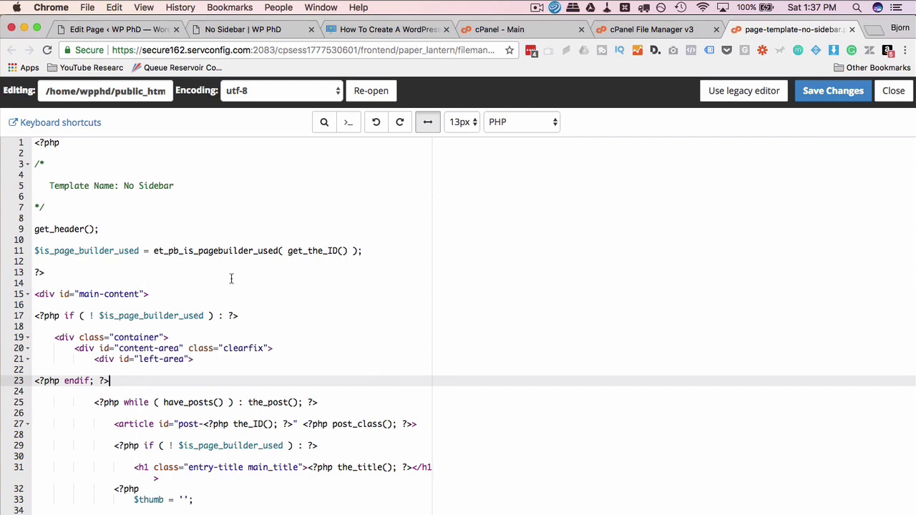
scroll(231, 279, down, 10)
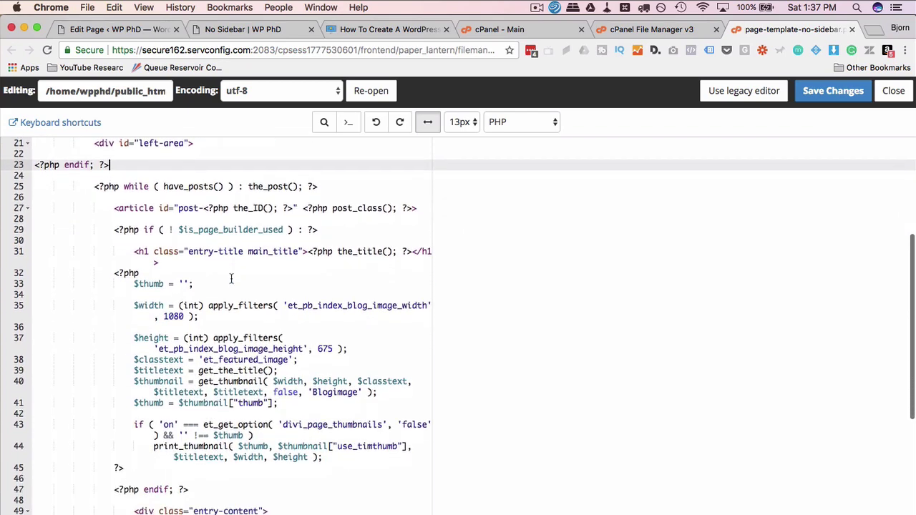
scroll(231, 279, down, 8)
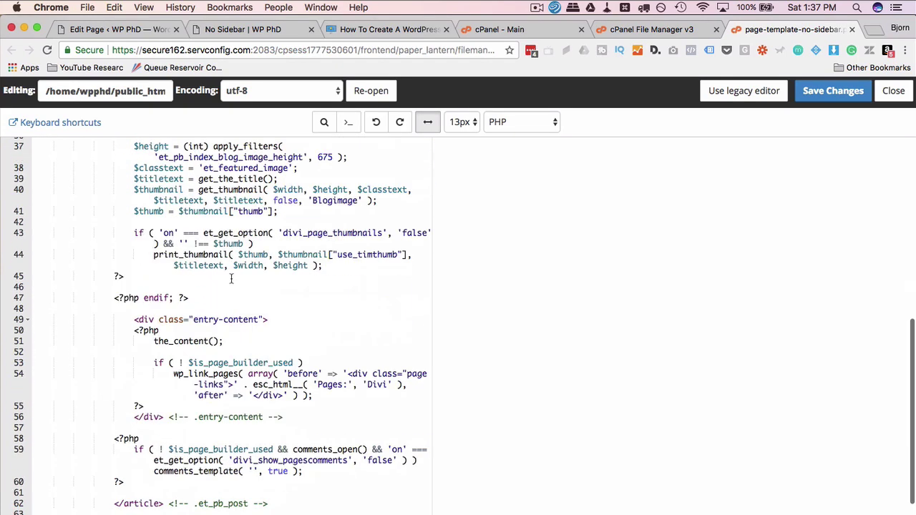
scroll(231, 278, down, 3)
drag(154, 279, 224, 290)
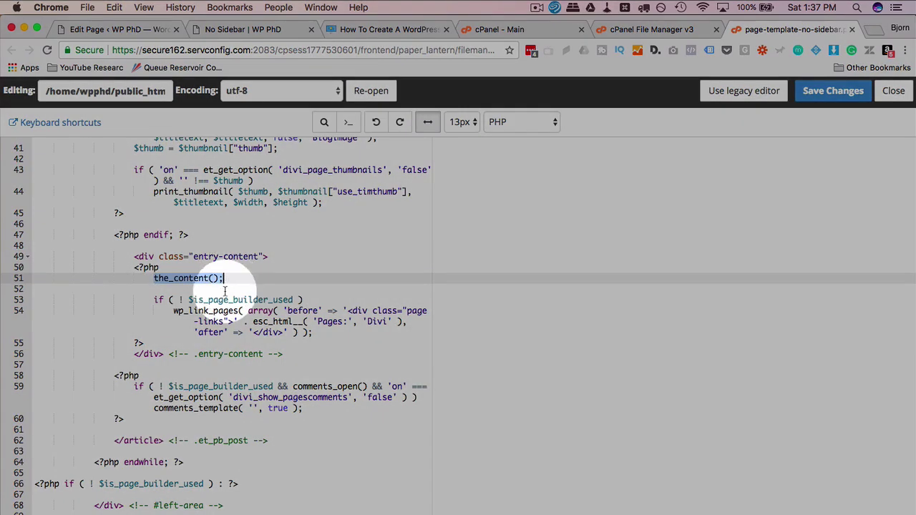
scroll(215, 317, down, 3)
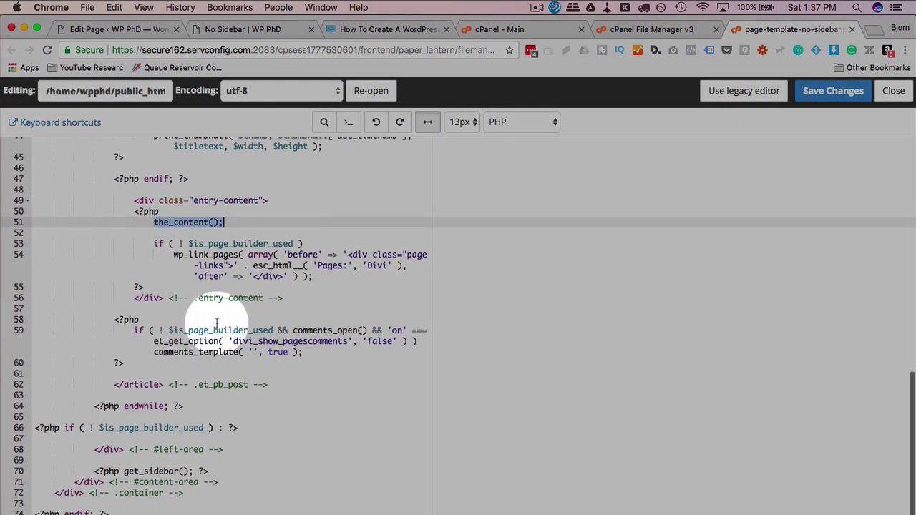
drag(149, 329, 201, 362)
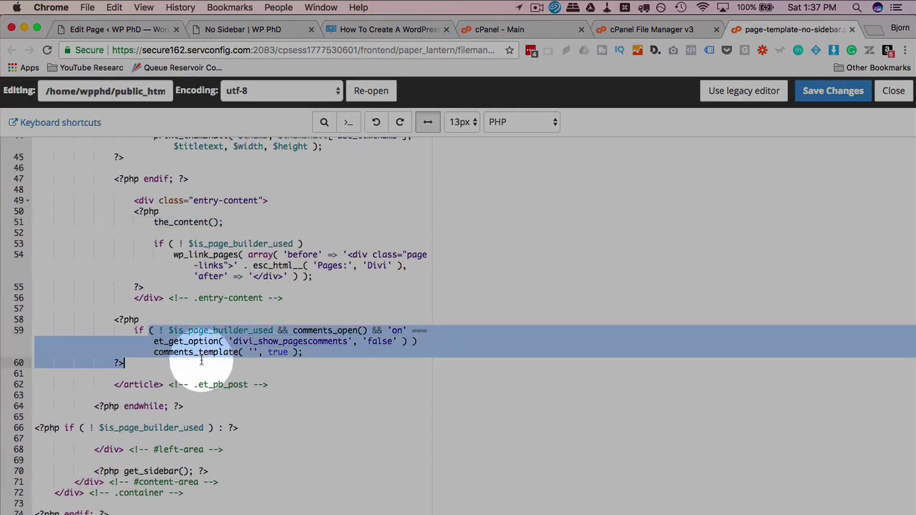
- Comment out get_sidebar(); on line 70 with // and save the template file
click(123, 471)
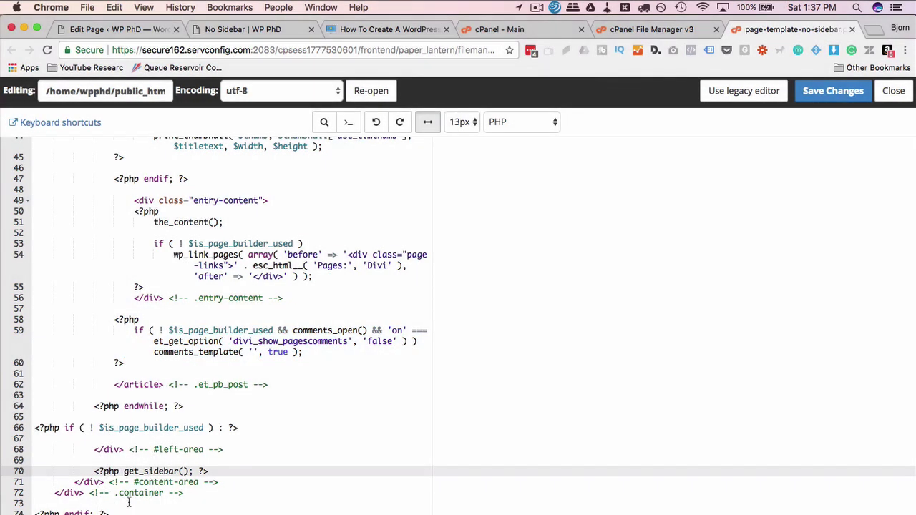
text(//)
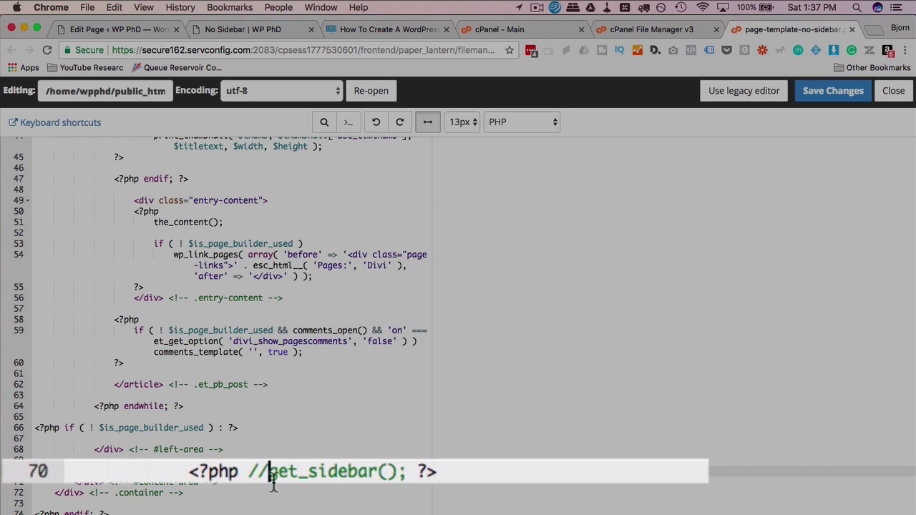
drag(454, 474, 187, 472)
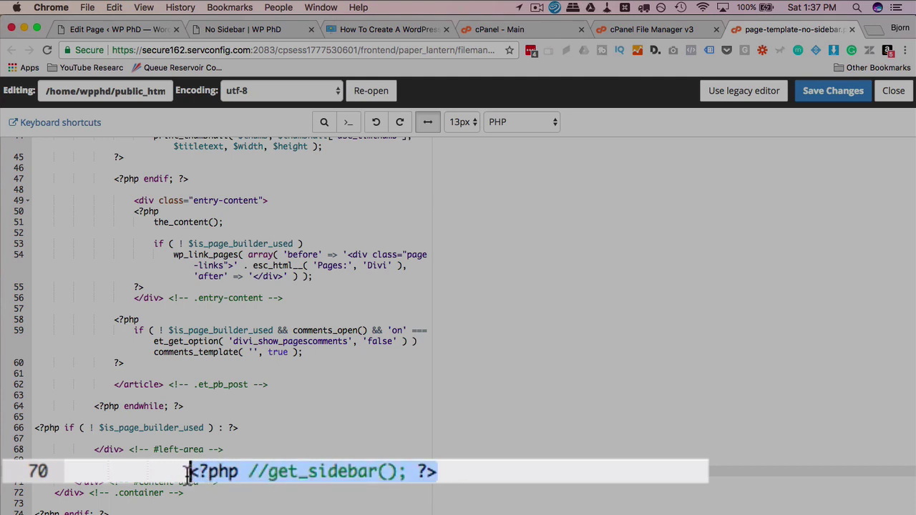
key(BackSpace)
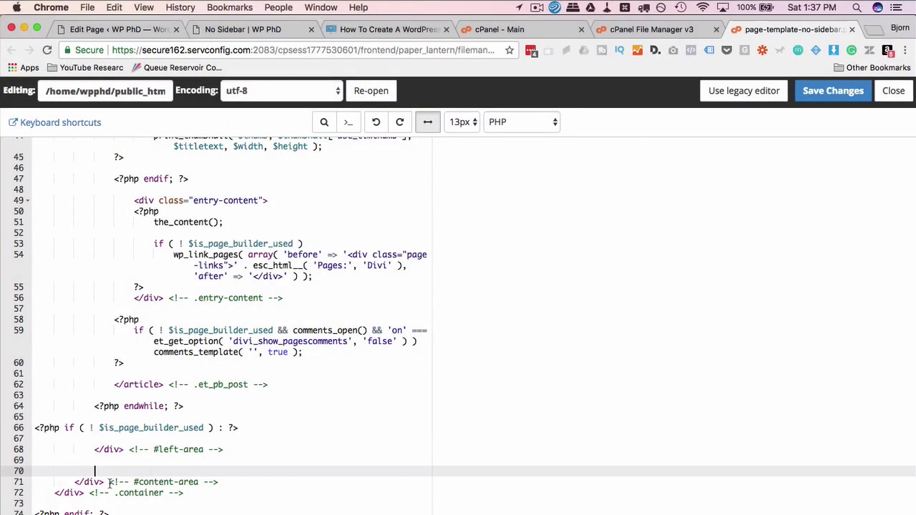
key(ctrl+z)
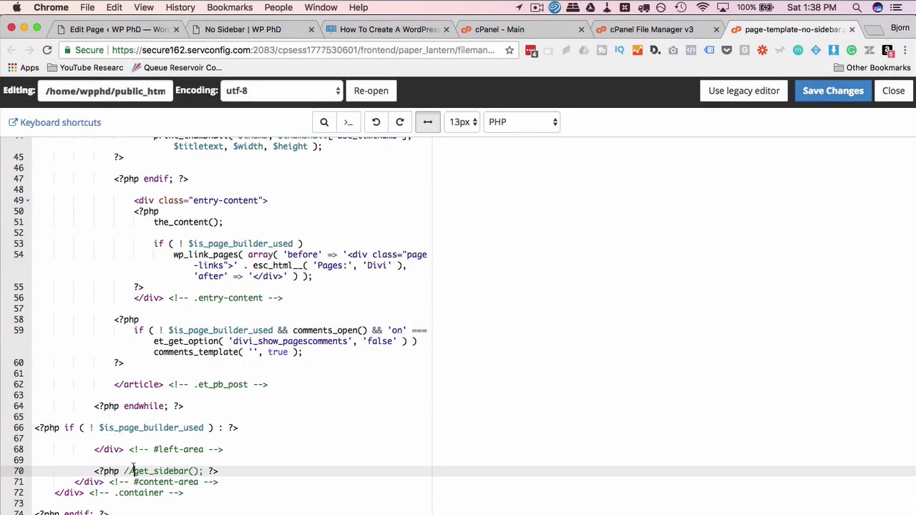
click(832, 90)
- Reload the live No Sidebar page, then return to its Edit Page screen
click(243, 30)
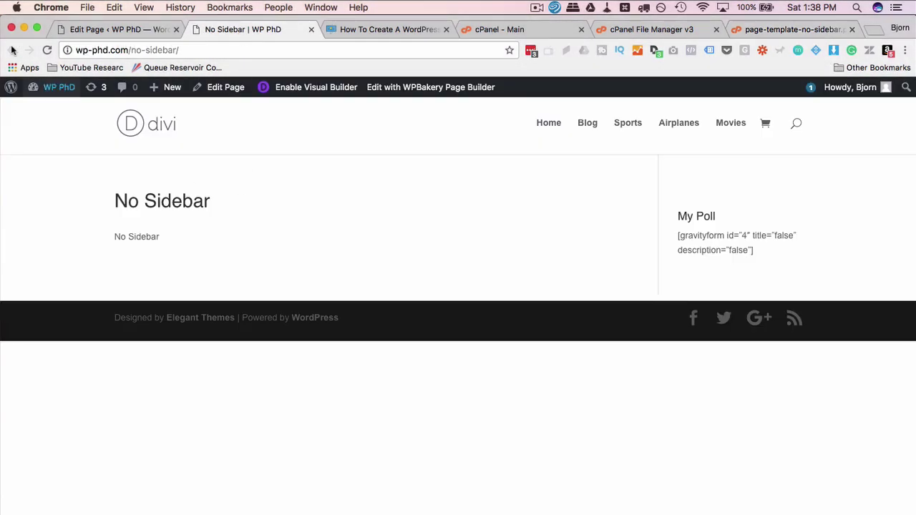
click(46, 50)
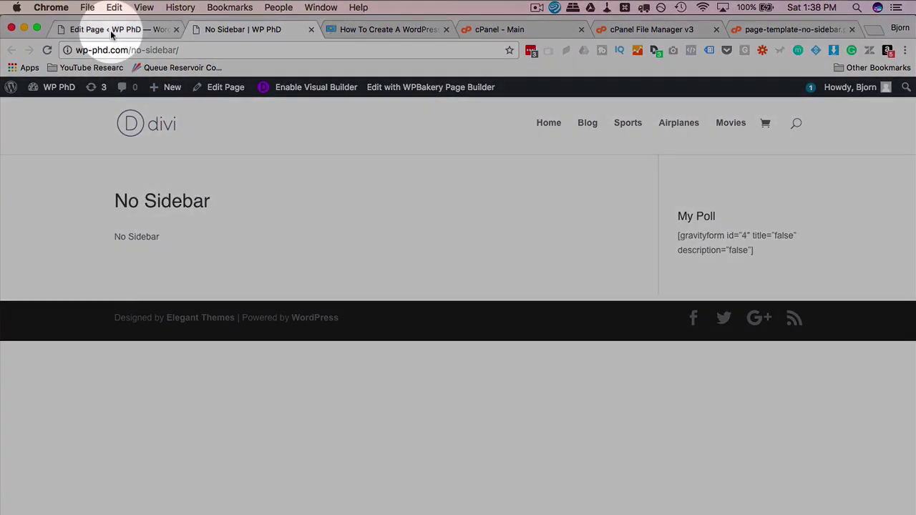
click(110, 30)
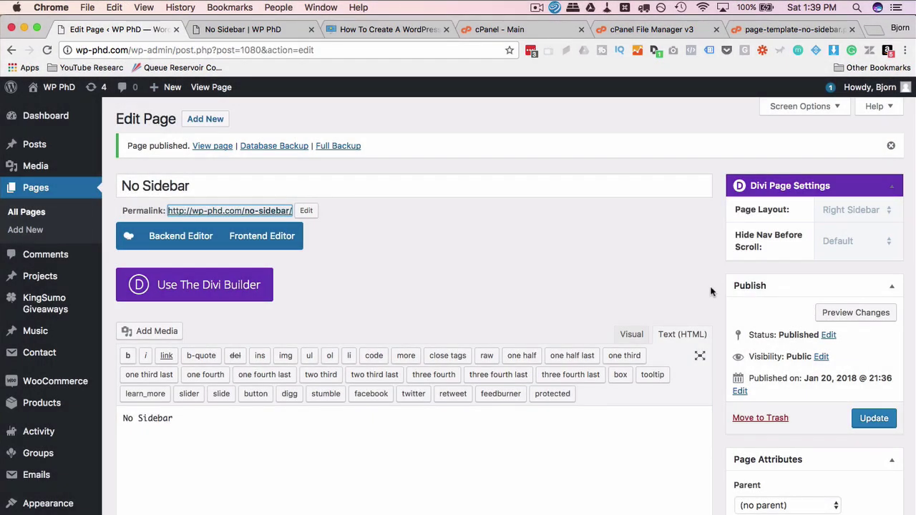
scroll(710, 292, down, 5)
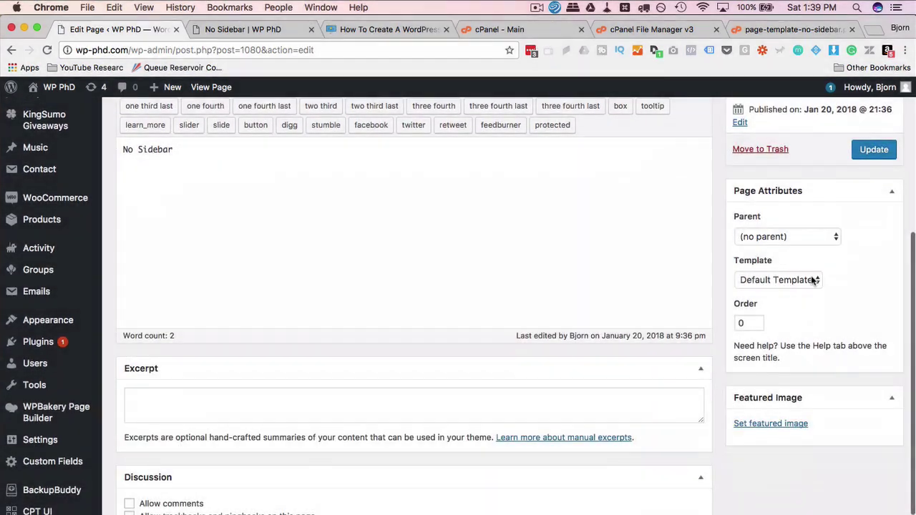
- Set the Page Attributes template to No Sidebar and update the page
click(814, 280)
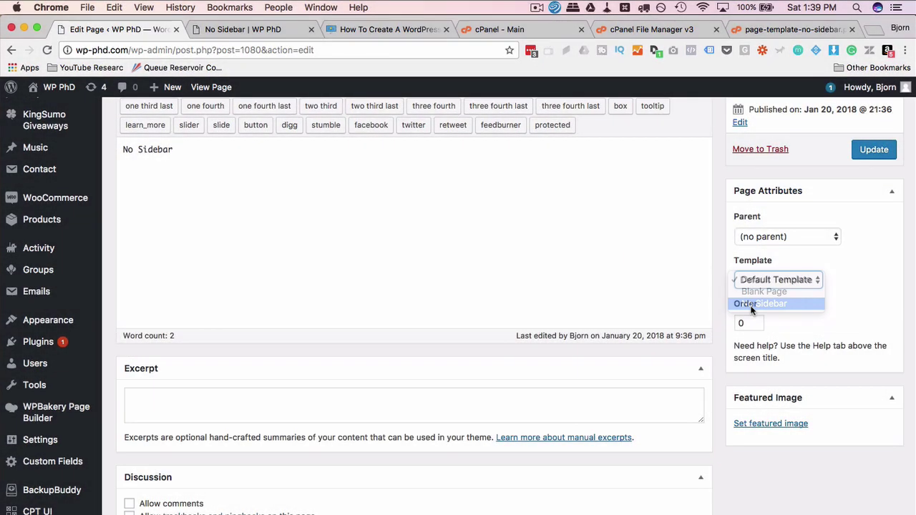
click(727, 314)
scroll(848, 282, up, 2)
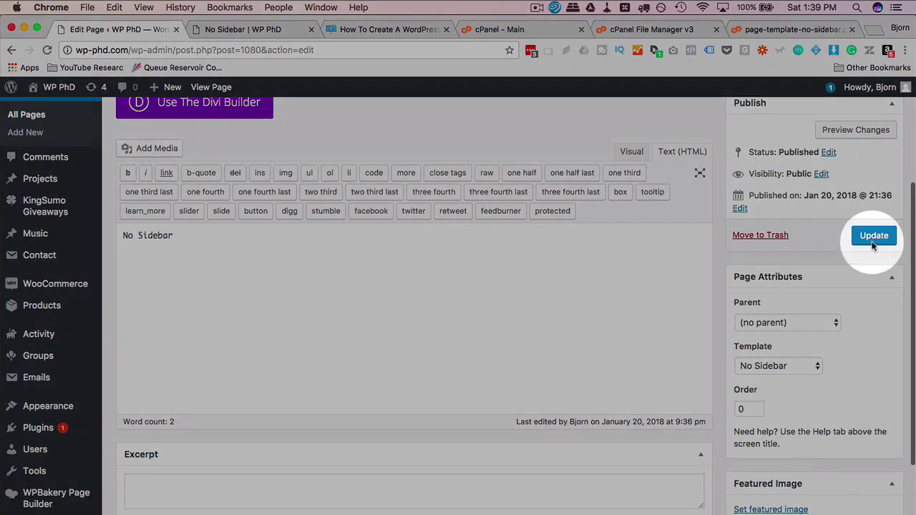
click(873, 235)
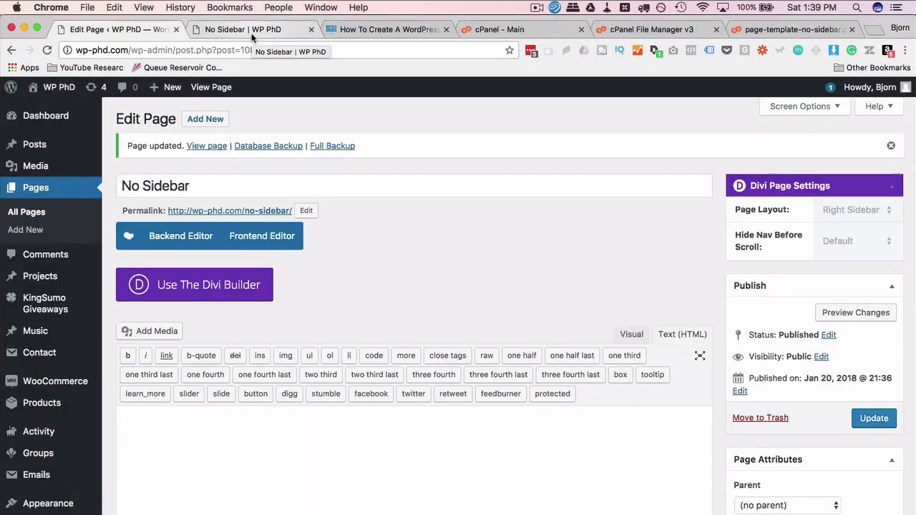
click(251, 33)
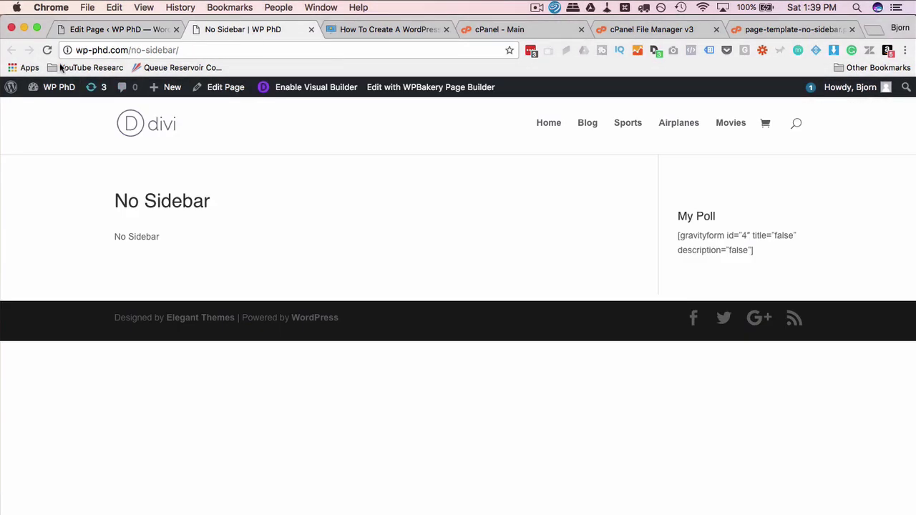
- Reload the live No Sidebar page so it shows only the title and body text
click(47, 50)
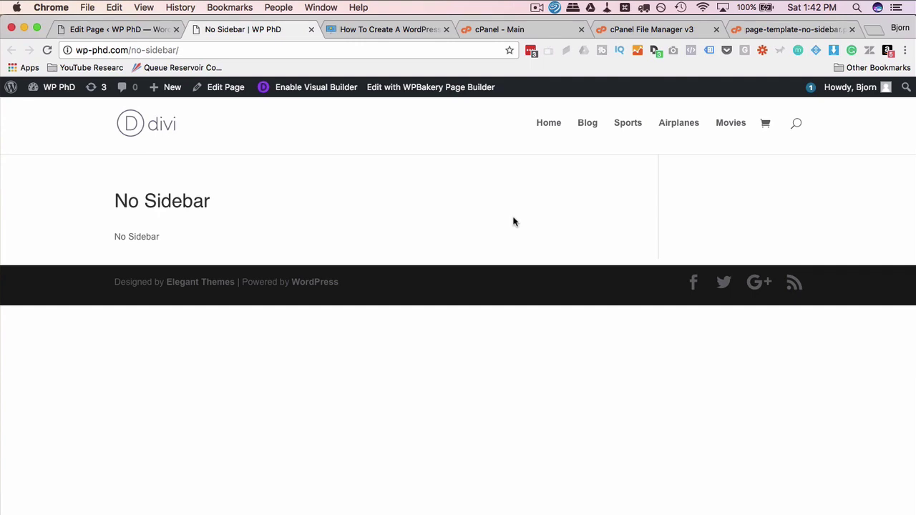
- Check in Page Attributes that the page's template is still No Sidebar
click(115, 36)
scroll(718, 340, down, 8)
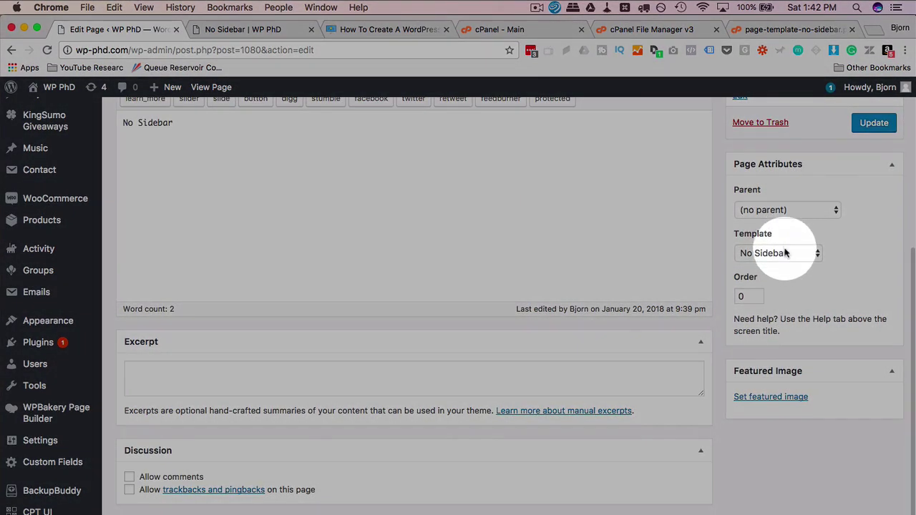
click(785, 251)
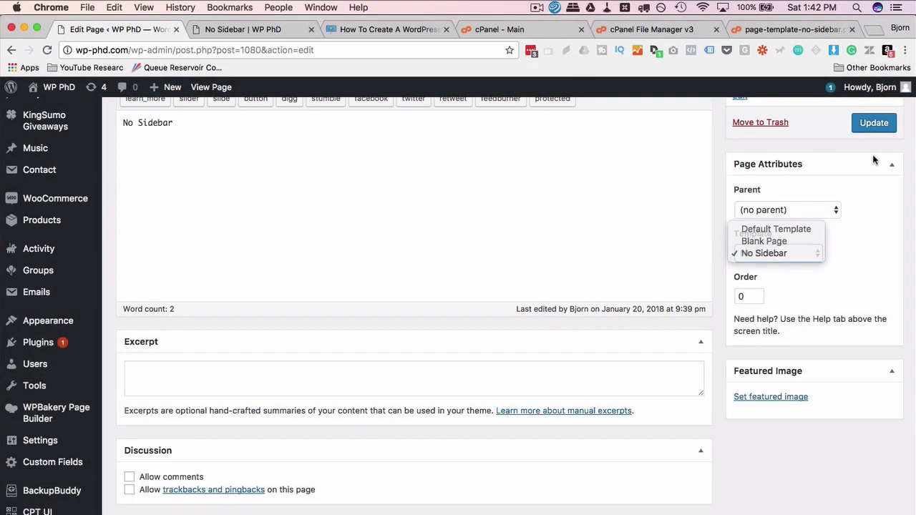
click(873, 160)
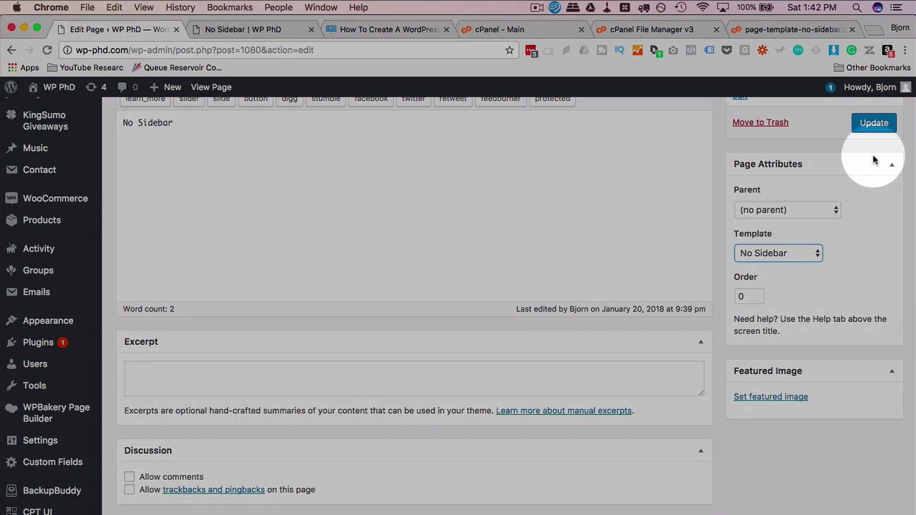